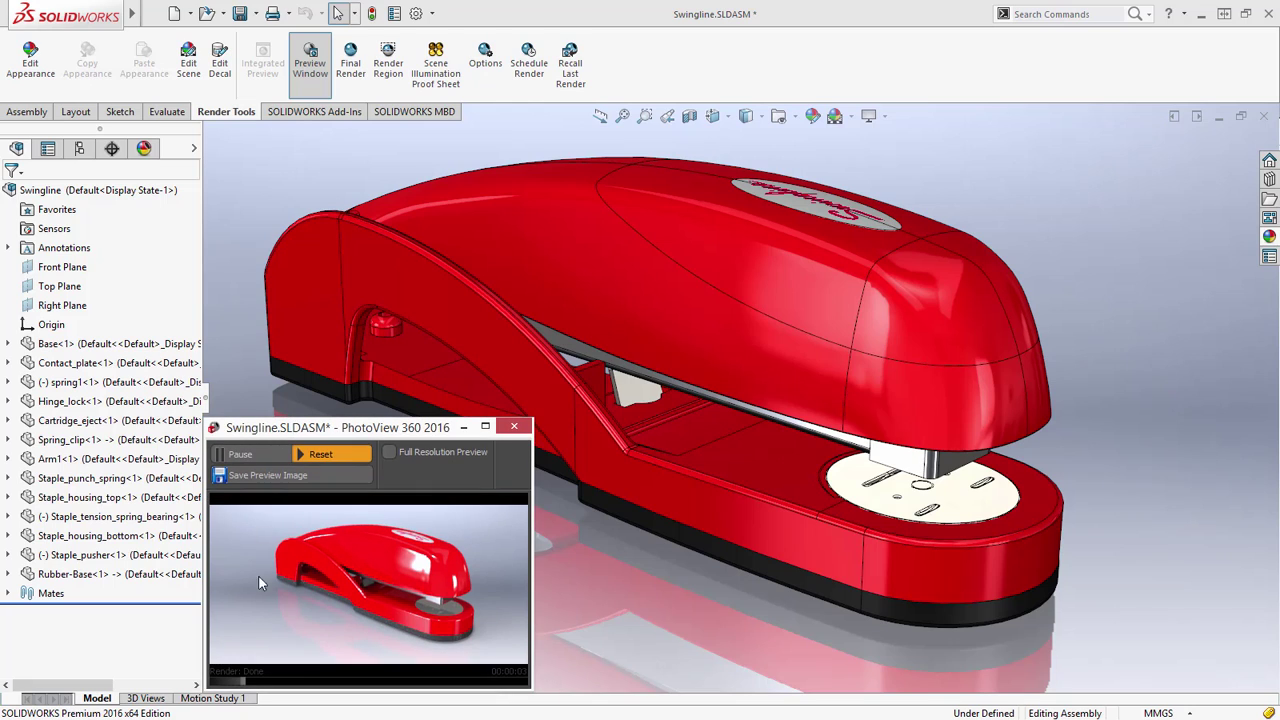
Step: Push the PhotoView 360 preview slider toward full quality, ease it back, and let the stapler render finish
{"action": "left_click_drag", "start_coordinate": [241, 681], "coordinate": [476, 688]}
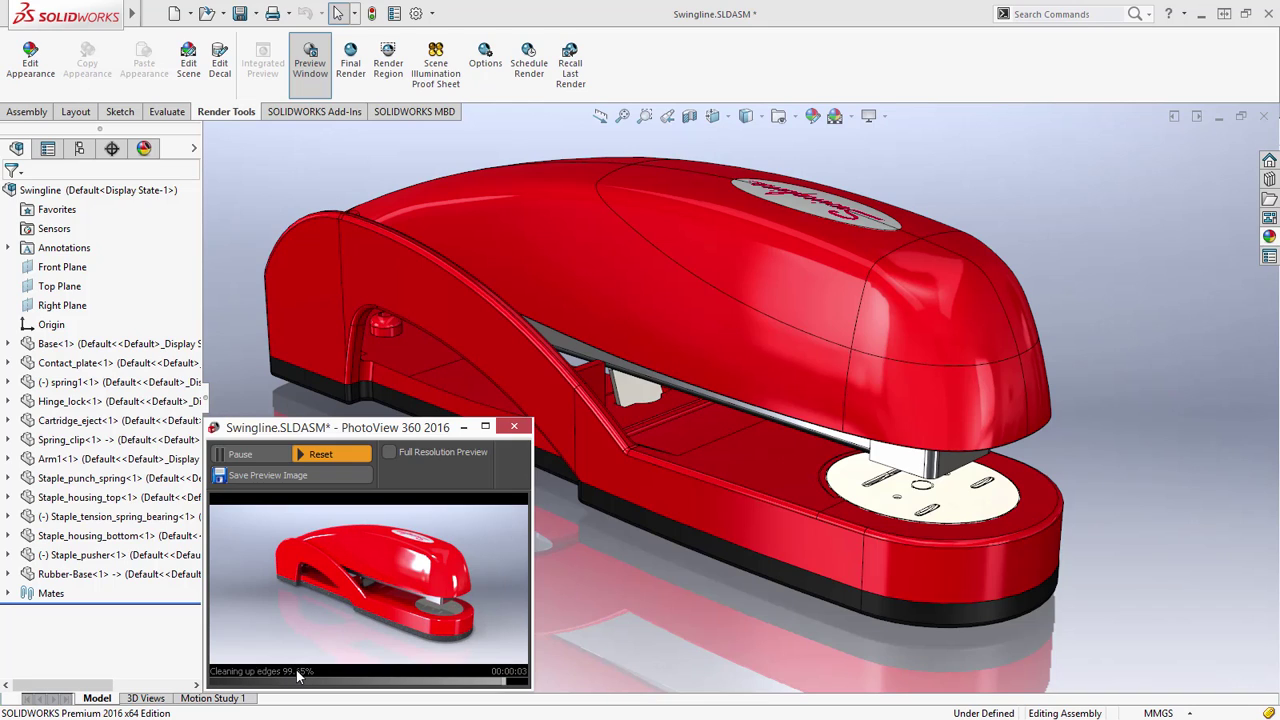
{"action": "left_click_drag", "start_coordinate": [496, 683], "coordinate": [285, 679]}
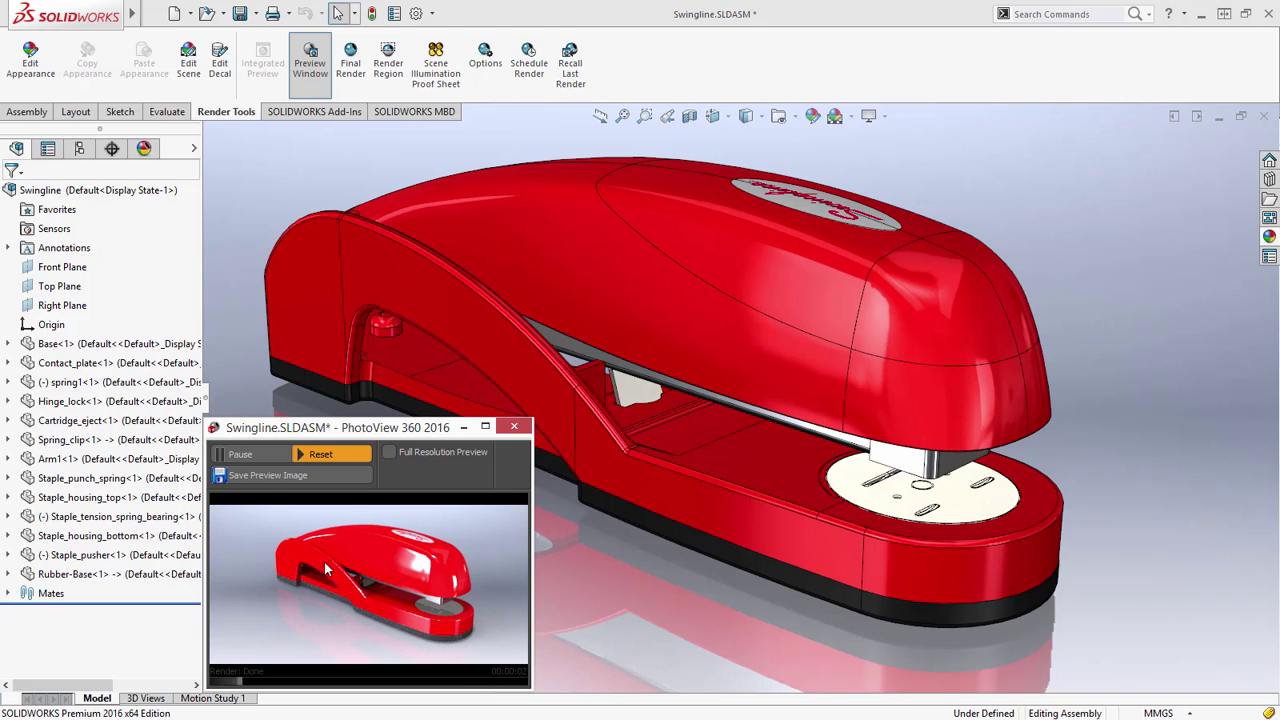
{"action": "left_click", "coordinate": [247, 454]}
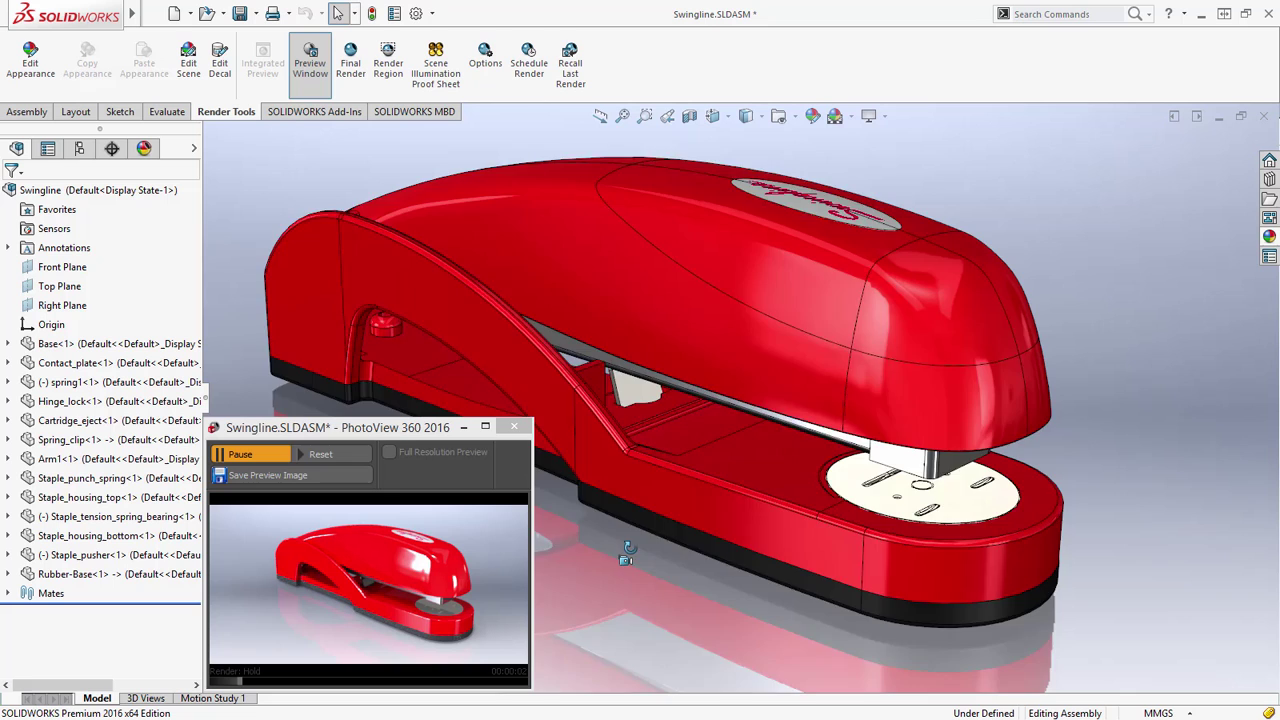
{"action": "middle_click_drag", "start_coordinate": [614, 550], "coordinate": [704, 538]}
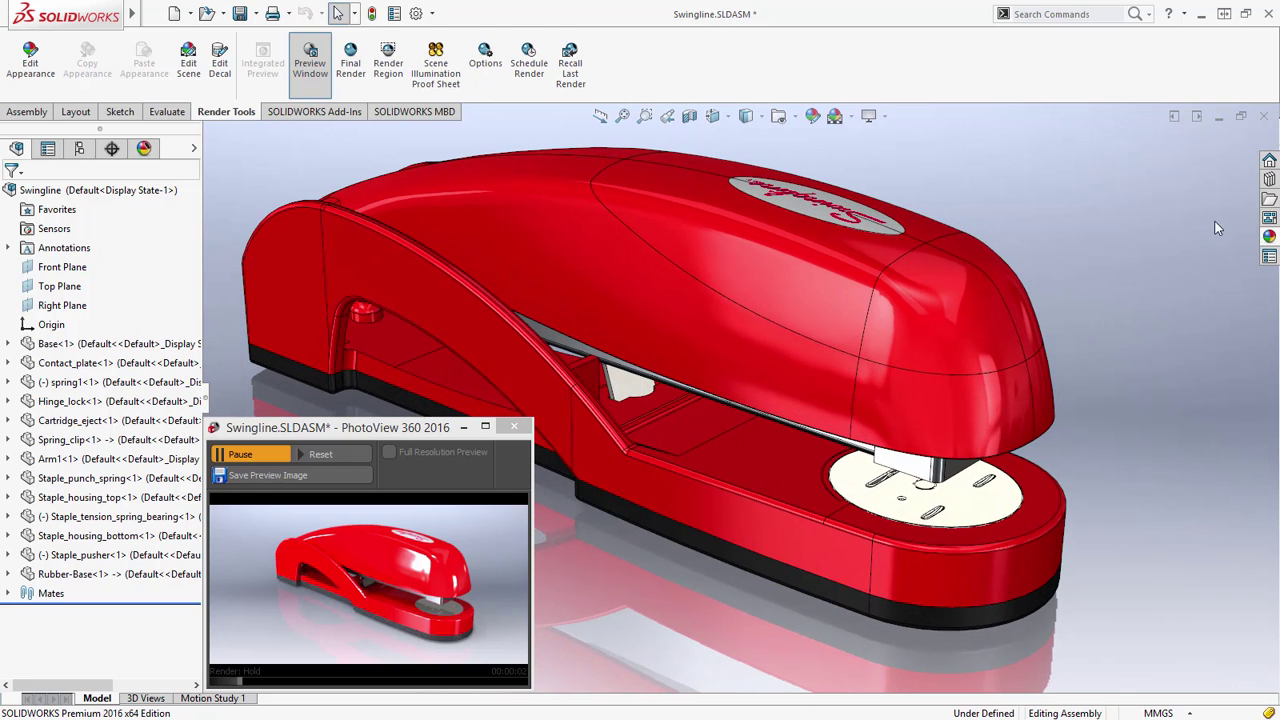
{"action": "left_click", "coordinate": [1269, 237]}
{"action": "left_click", "coordinate": [1163, 180]}
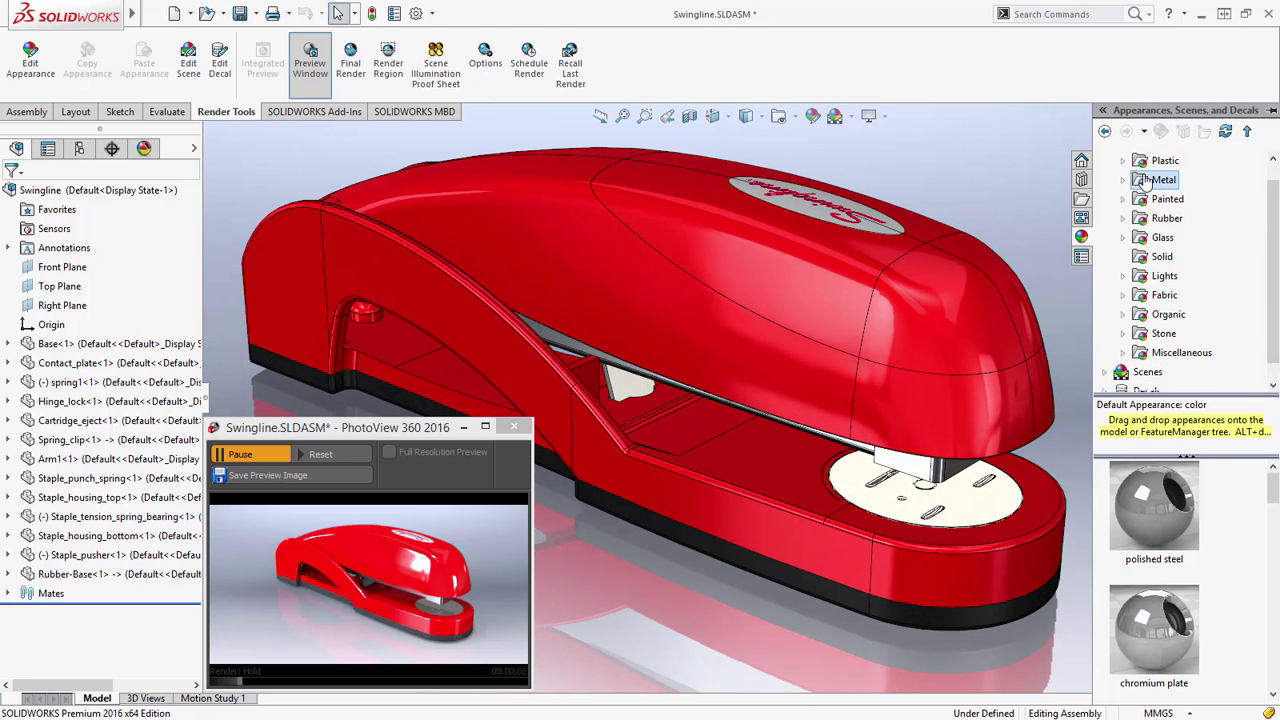
{"action": "left_click_drag", "start_coordinate": [1125, 605], "coordinate": [968, 412]}
{"action": "left_click", "coordinate": [968, 410]}
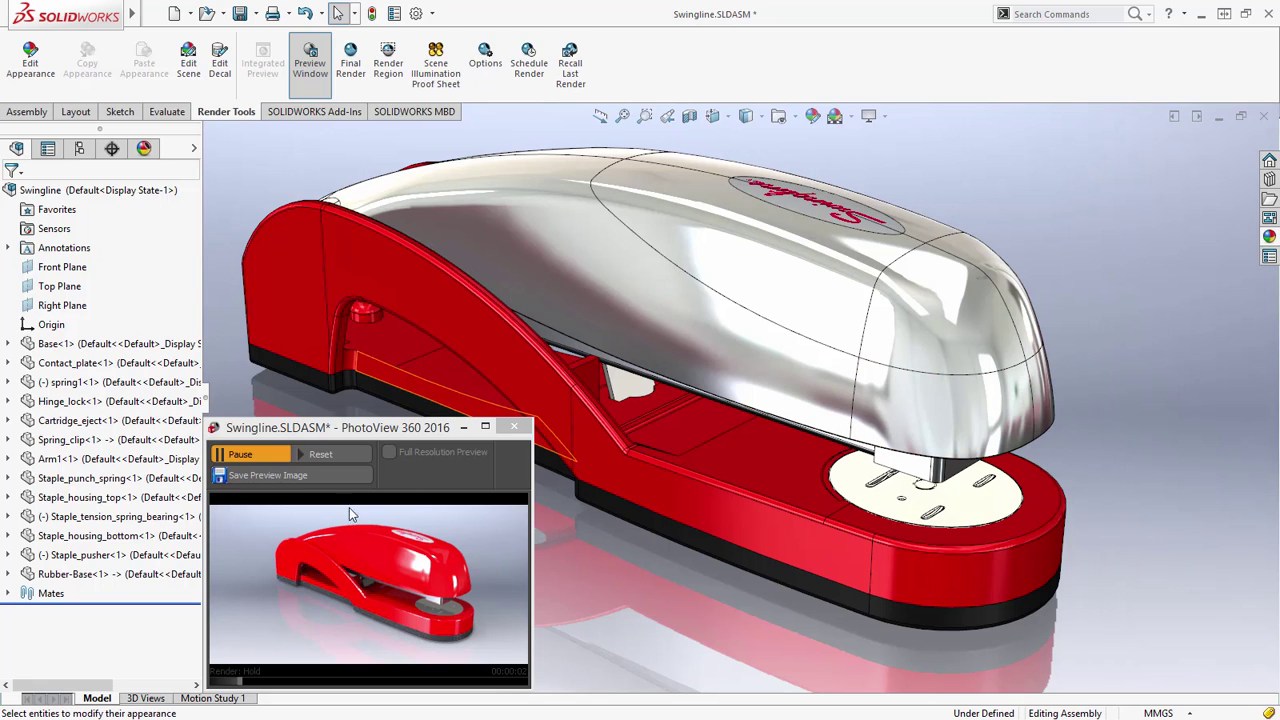
{"action": "left_click", "coordinate": [305, 13]}
{"action": "left_click", "coordinate": [321, 455]}
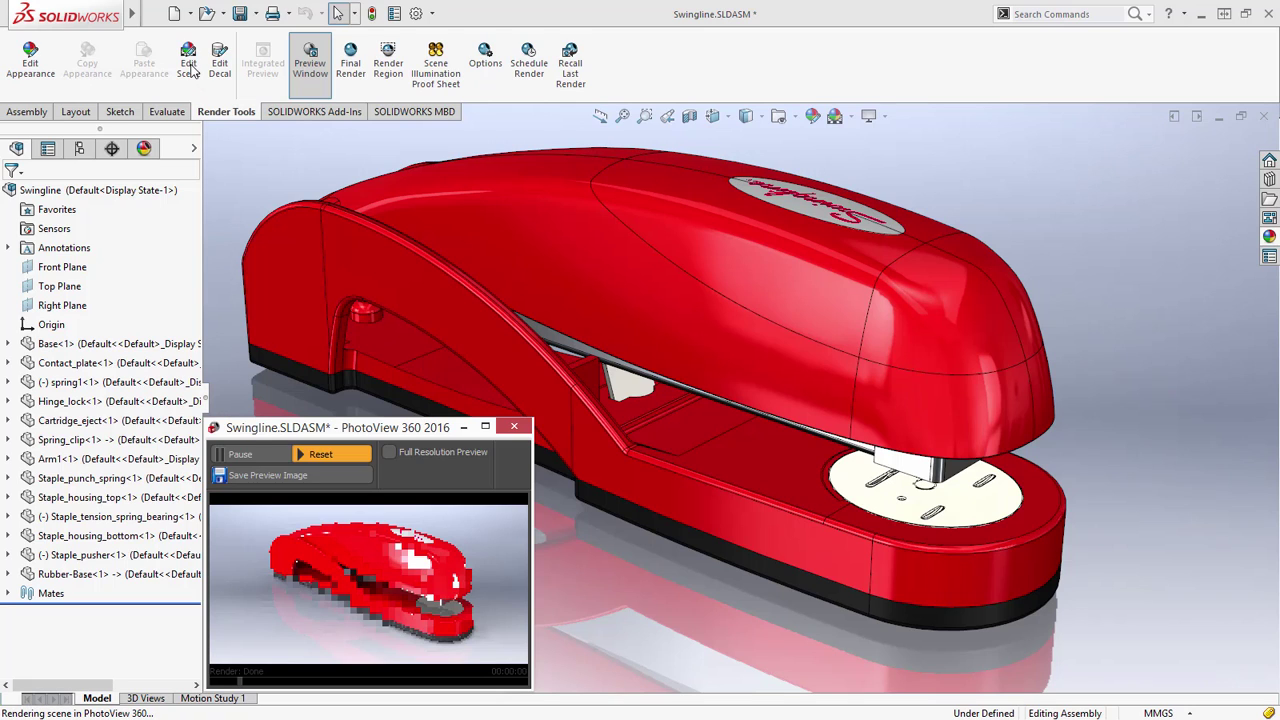
Step: Set PhotoView 360 lighting to 0.40 background, 1.80 rendering brightness, 144° rotation, then close the scene editor
{"action": "left_click", "coordinate": [189, 62]}
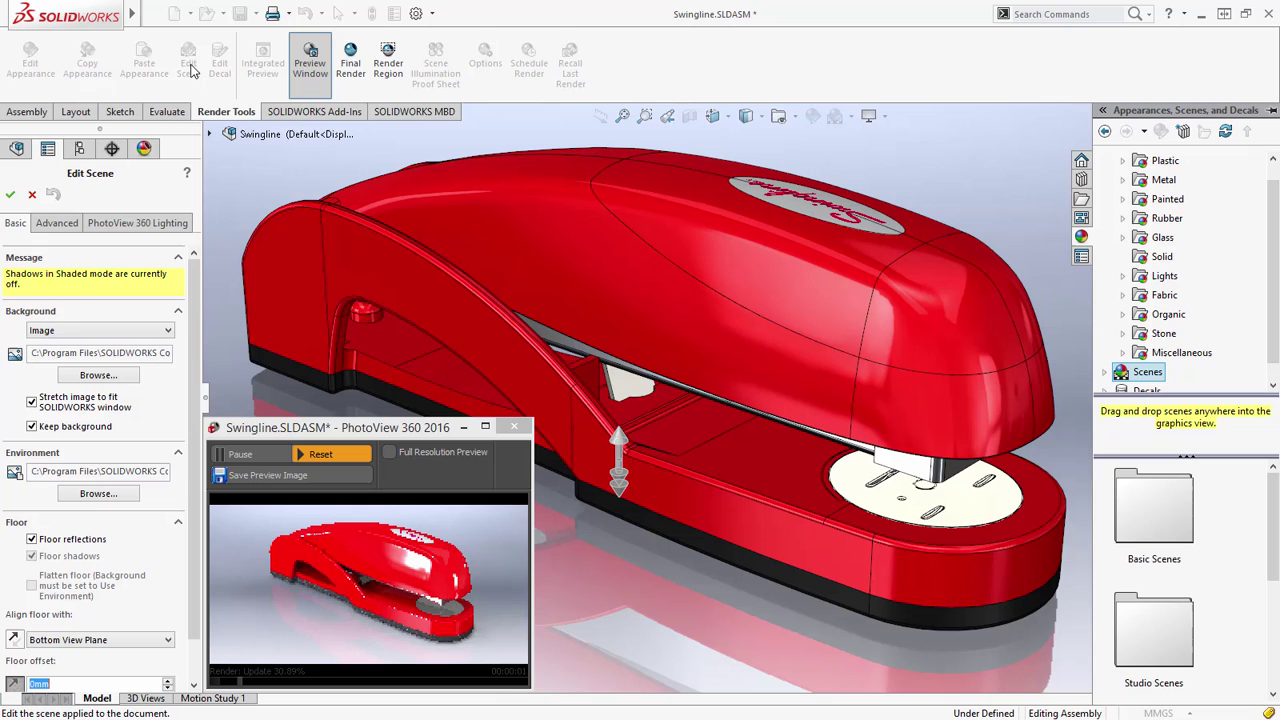
{"action": "left_click", "coordinate": [152, 223]}
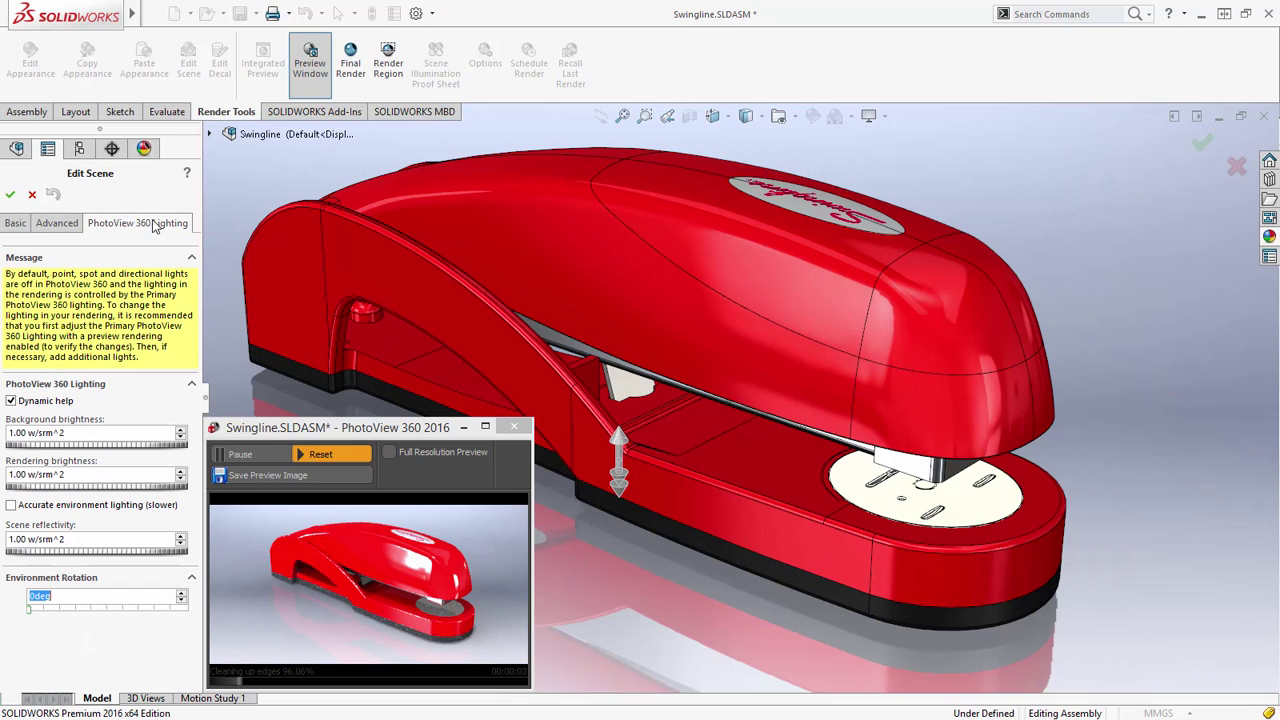
{"action": "left_click", "coordinate": [96, 450]}
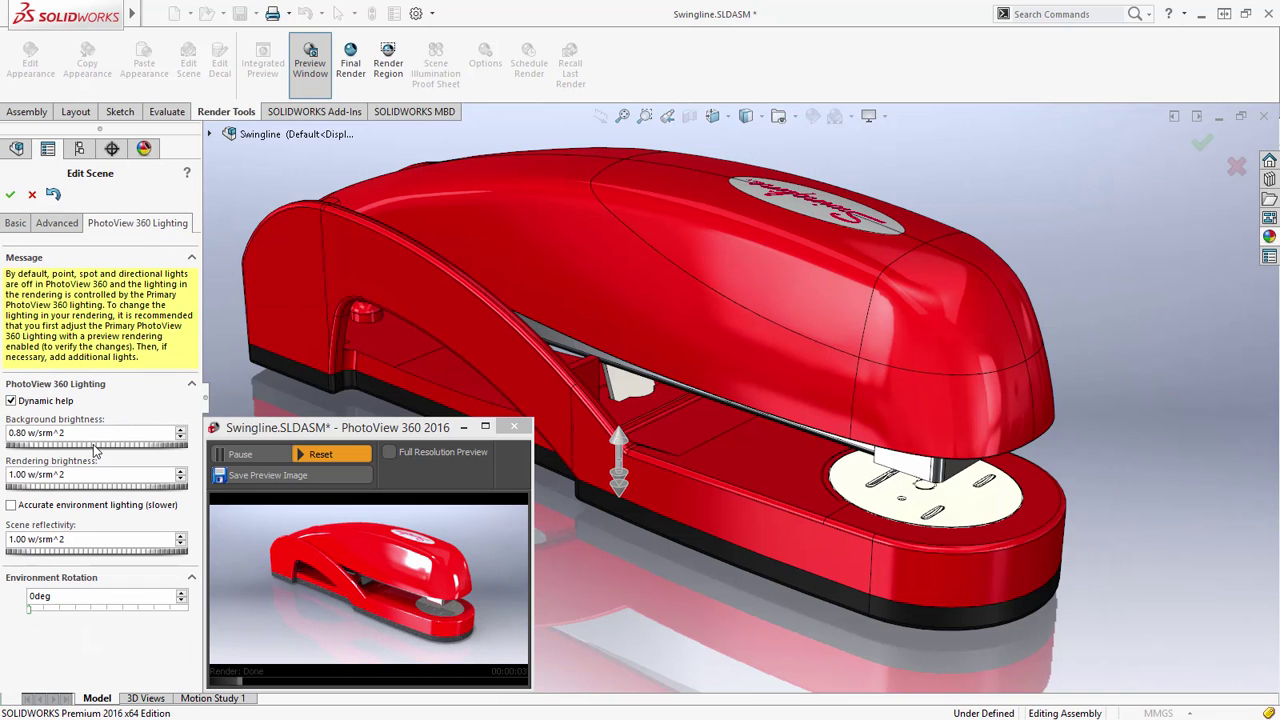
{"action": "left_click", "coordinate": [103, 487]}
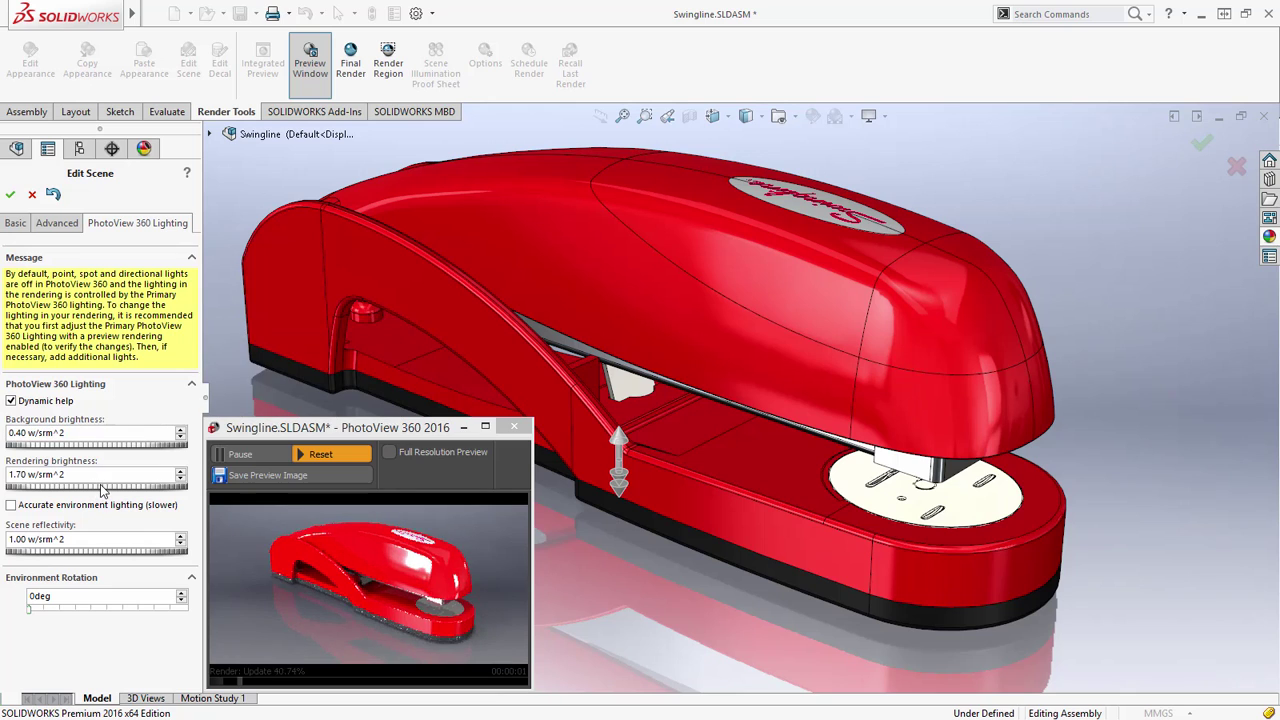
{"action": "left_click", "coordinate": [35, 610]}
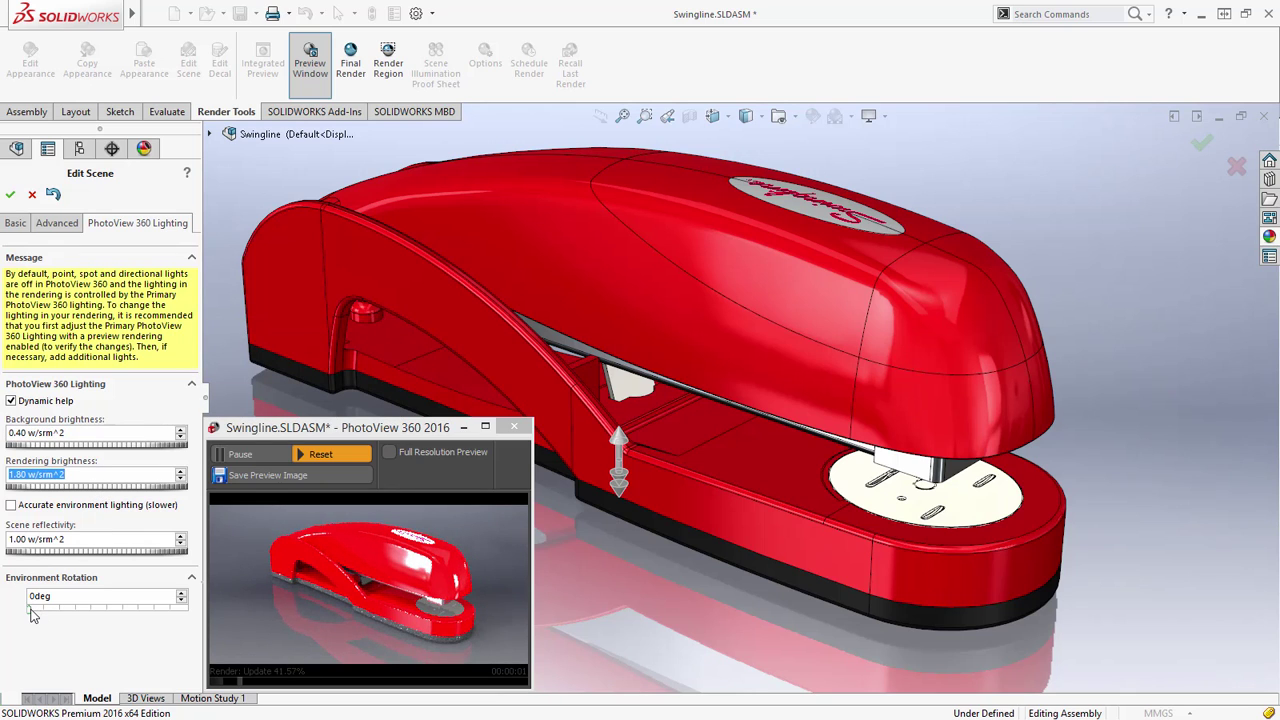
{"action": "left_click", "coordinate": [93, 610]}
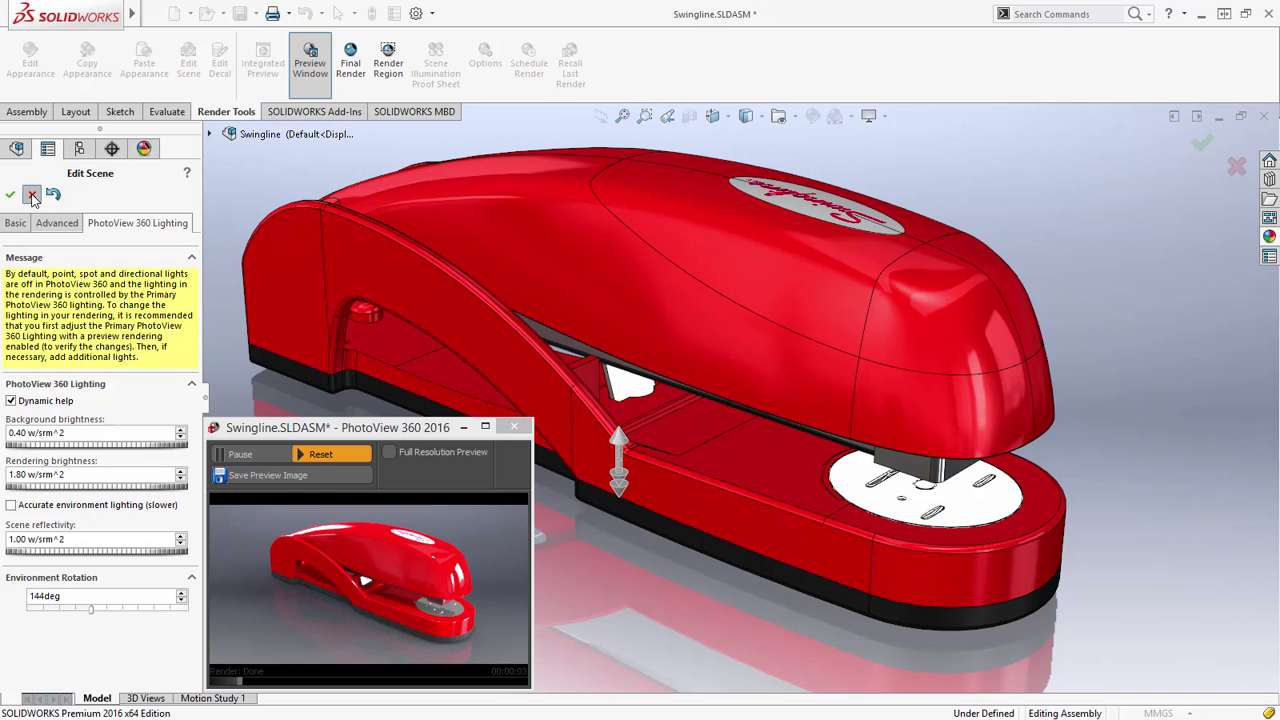
{"action": "left_click", "coordinate": [32, 195]}
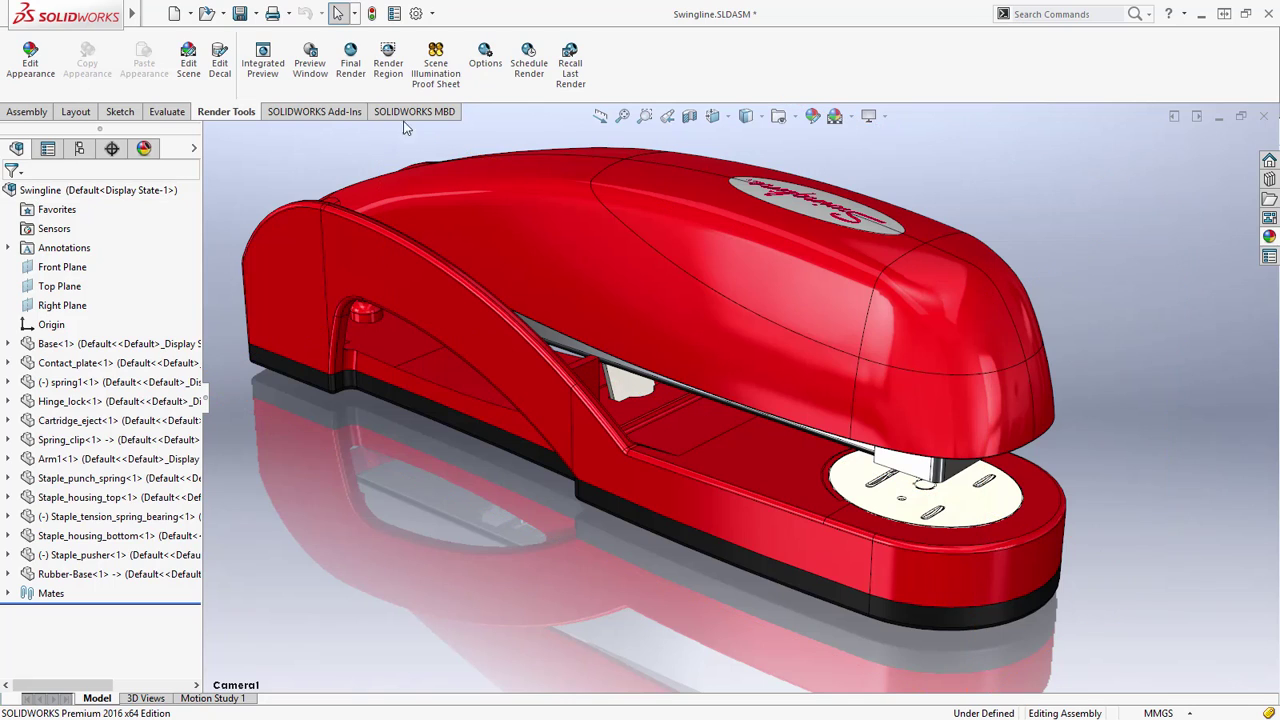
Step: In the Scene Illumination Proof Sheet, choose a dimmer rendering, a brighter background and lower reflectivity
{"action": "left_click", "coordinate": [432, 74]}
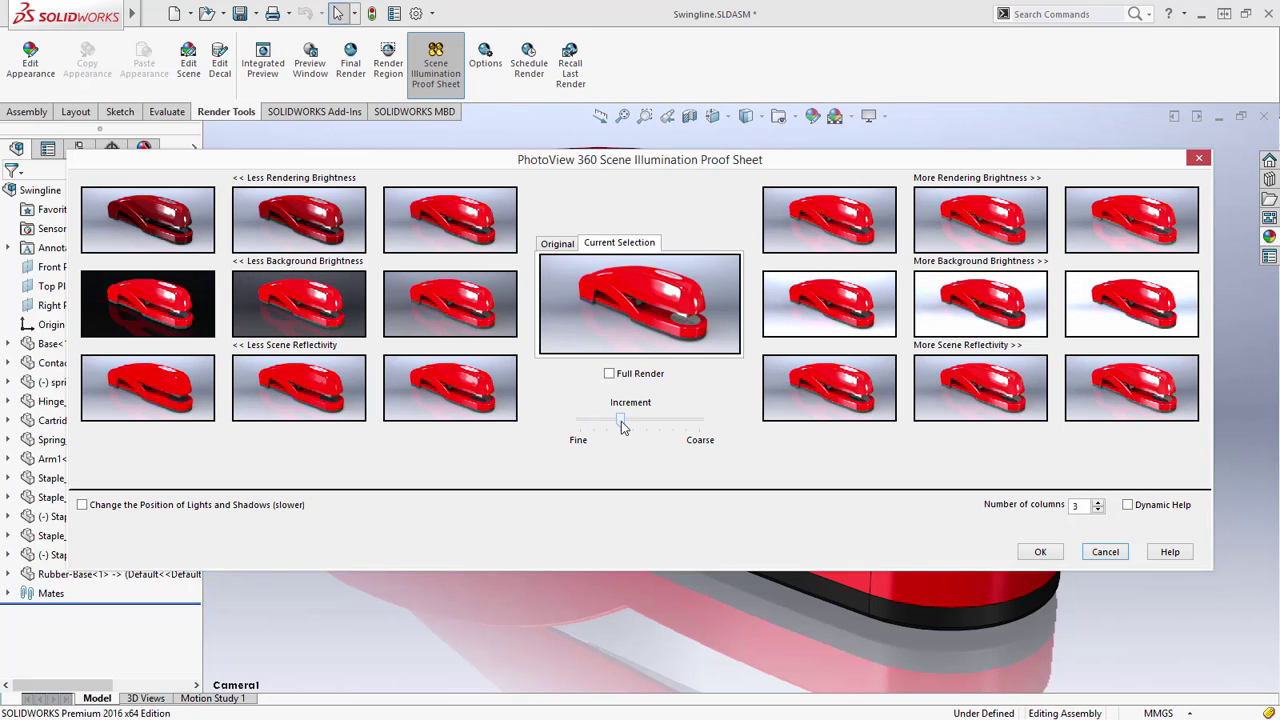
{"action": "left_click", "coordinate": [487, 244]}
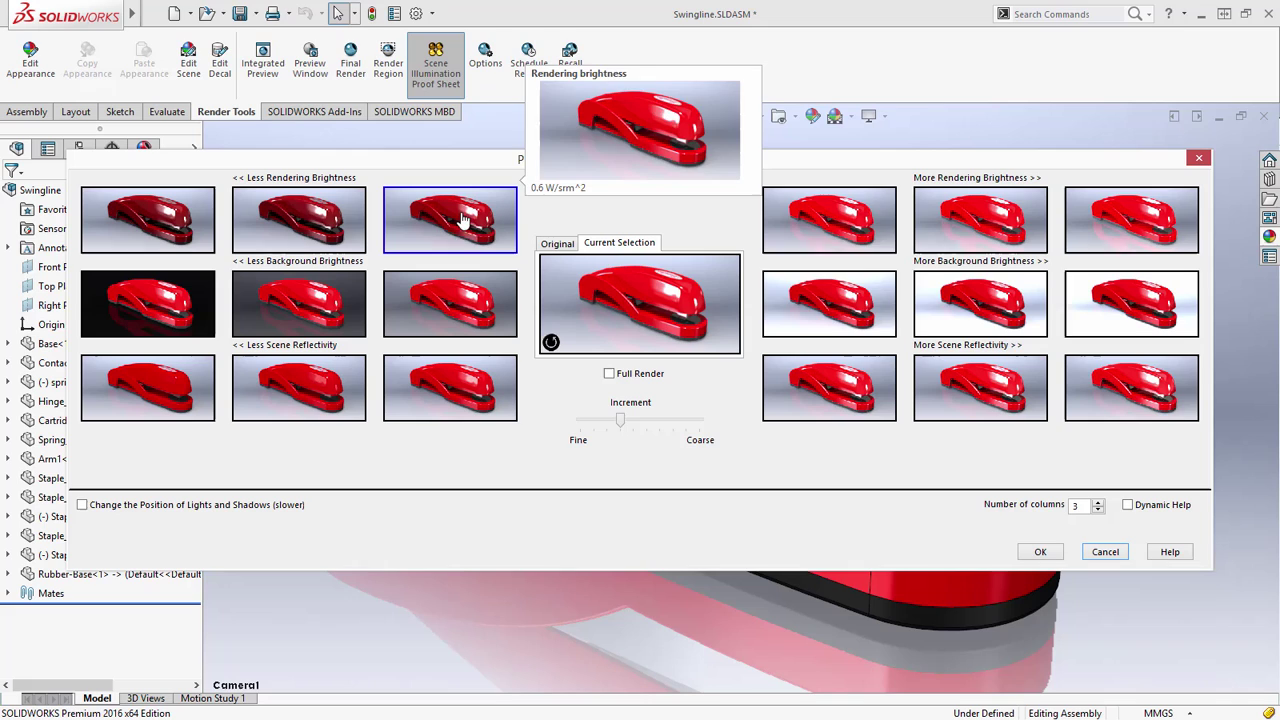
{"action": "left_click", "coordinate": [1118, 305]}
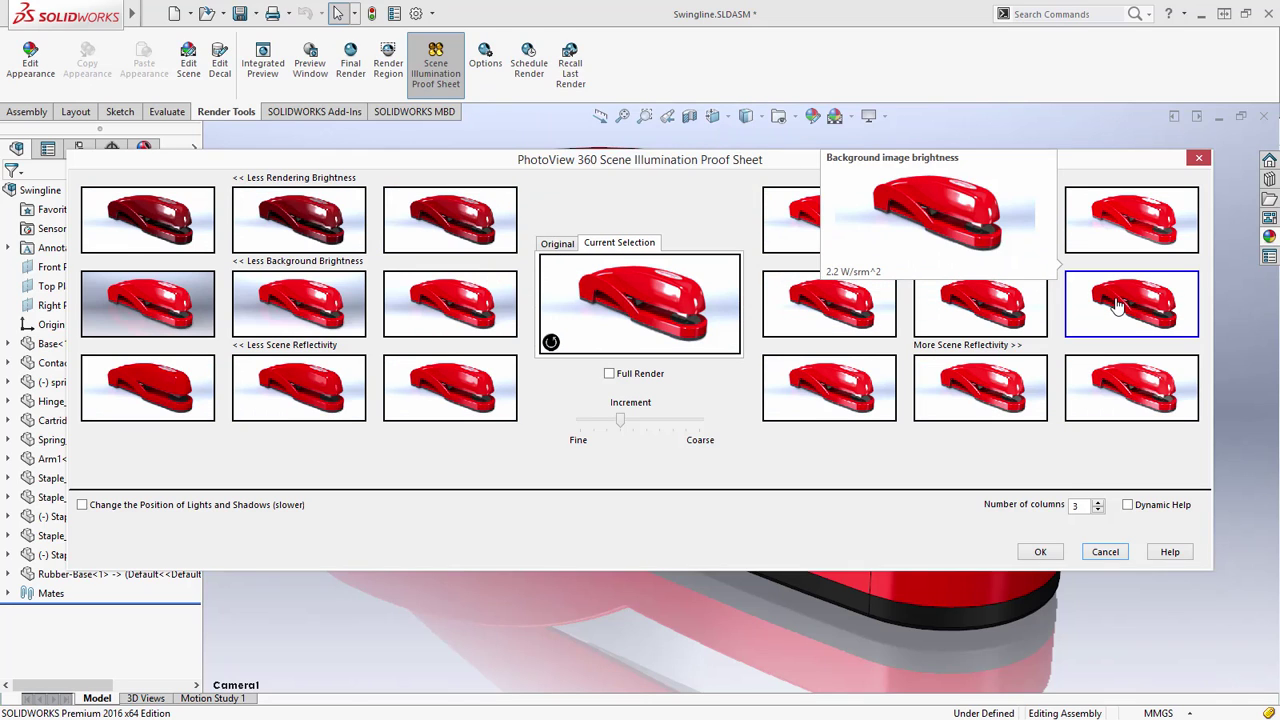
{"action": "left_click", "coordinate": [993, 311]}
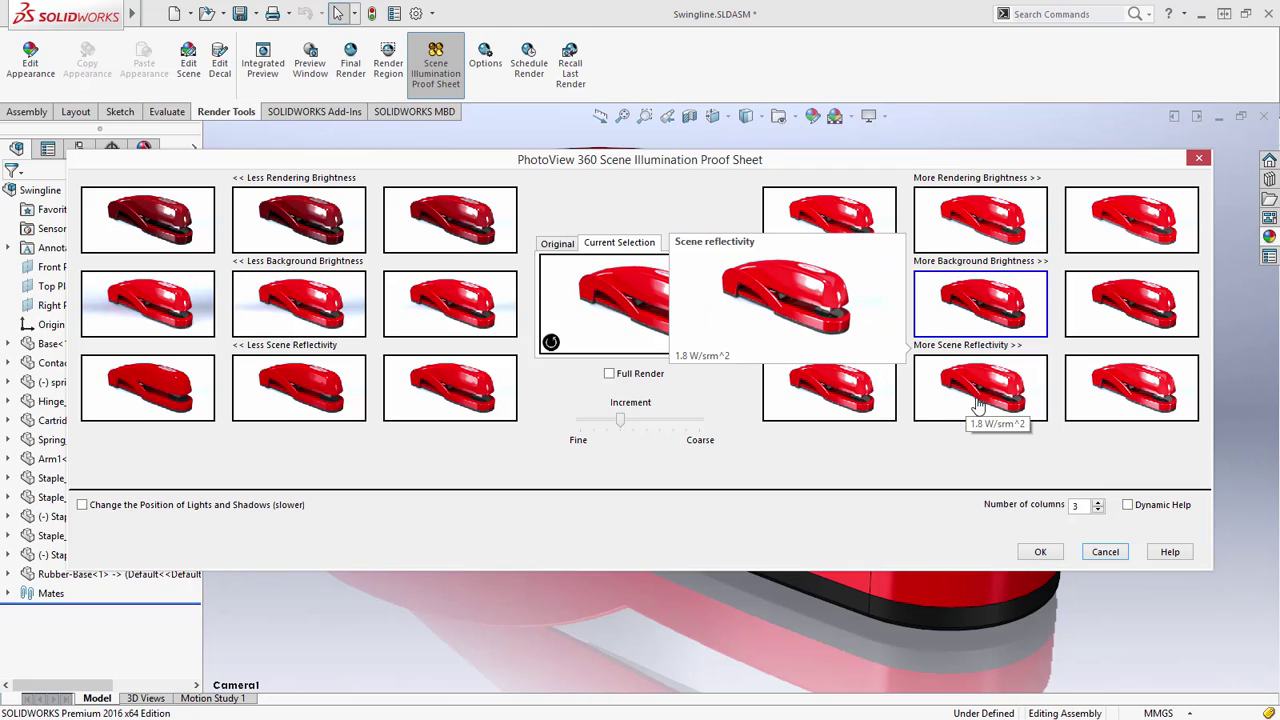
{"action": "left_click", "coordinate": [462, 396]}
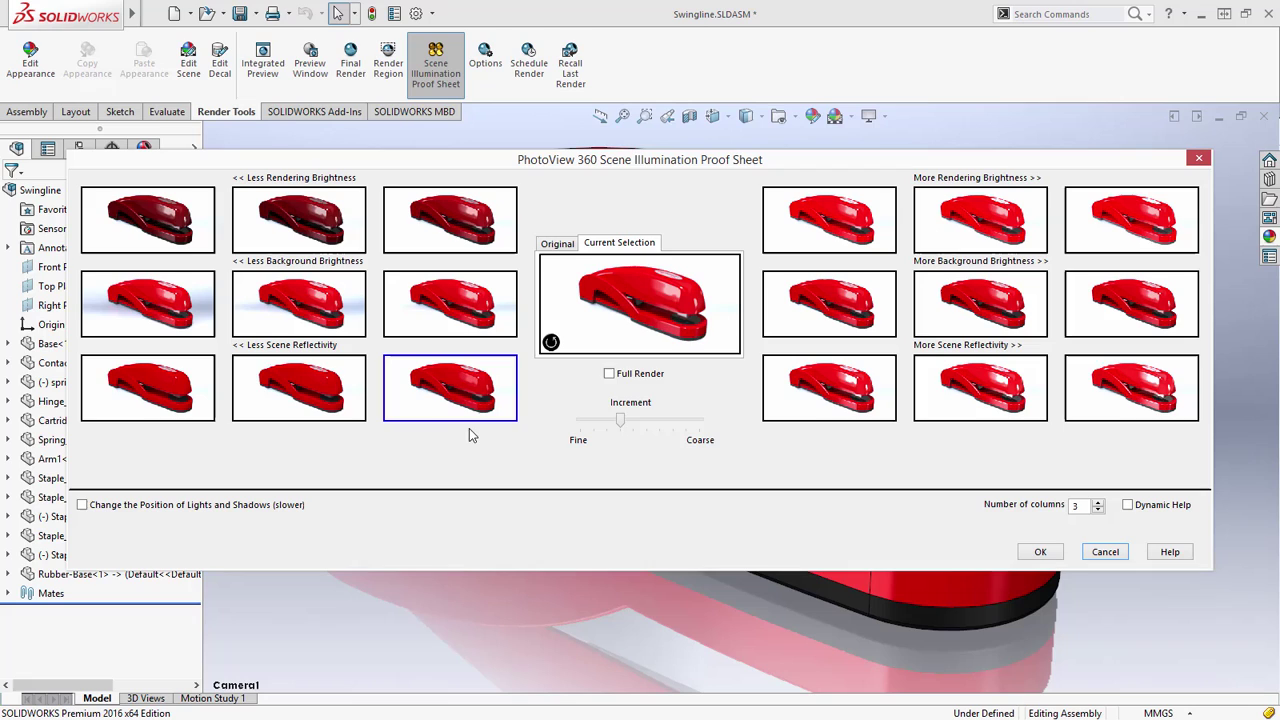
Step: Compare the original and current renders, then enable Change the Position of Lights and Shadows
{"action": "left_click", "coordinate": [557, 245]}
{"action": "left_click", "coordinate": [613, 246]}
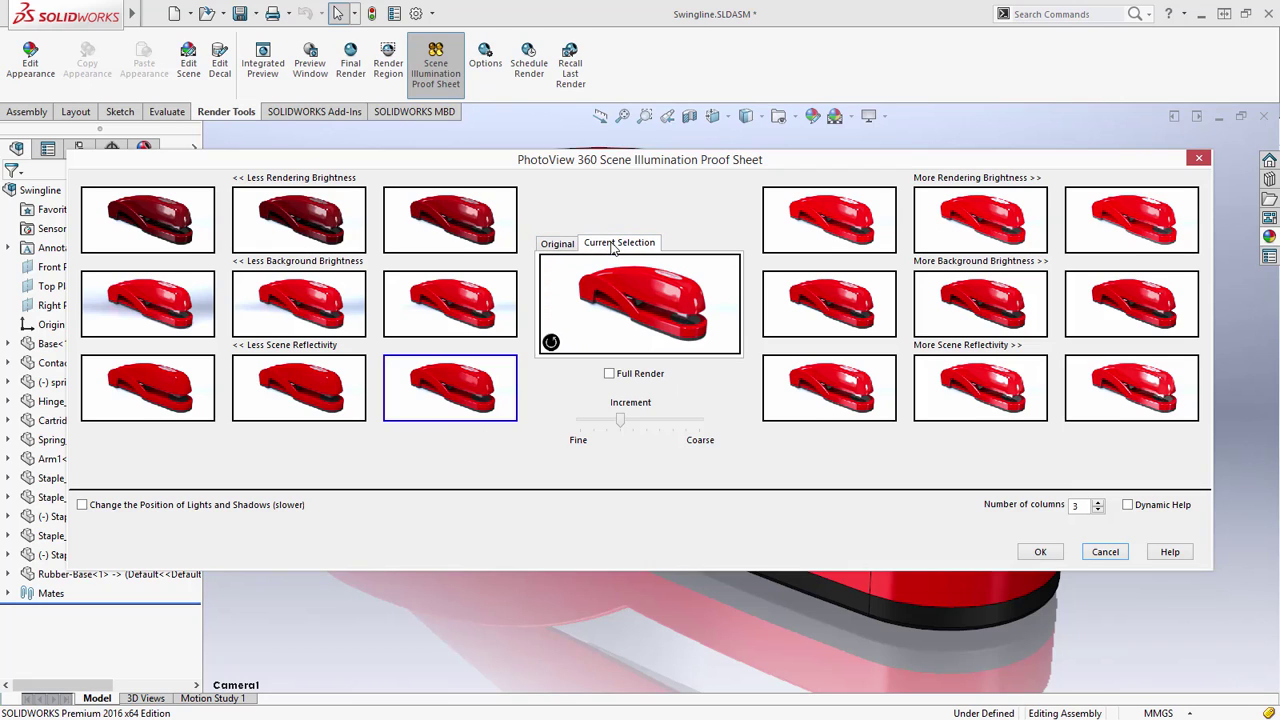
{"action": "left_click", "coordinate": [566, 246]}
{"action": "left_click", "coordinate": [605, 246]}
{"action": "mouse_move", "coordinate": [698, 328]}
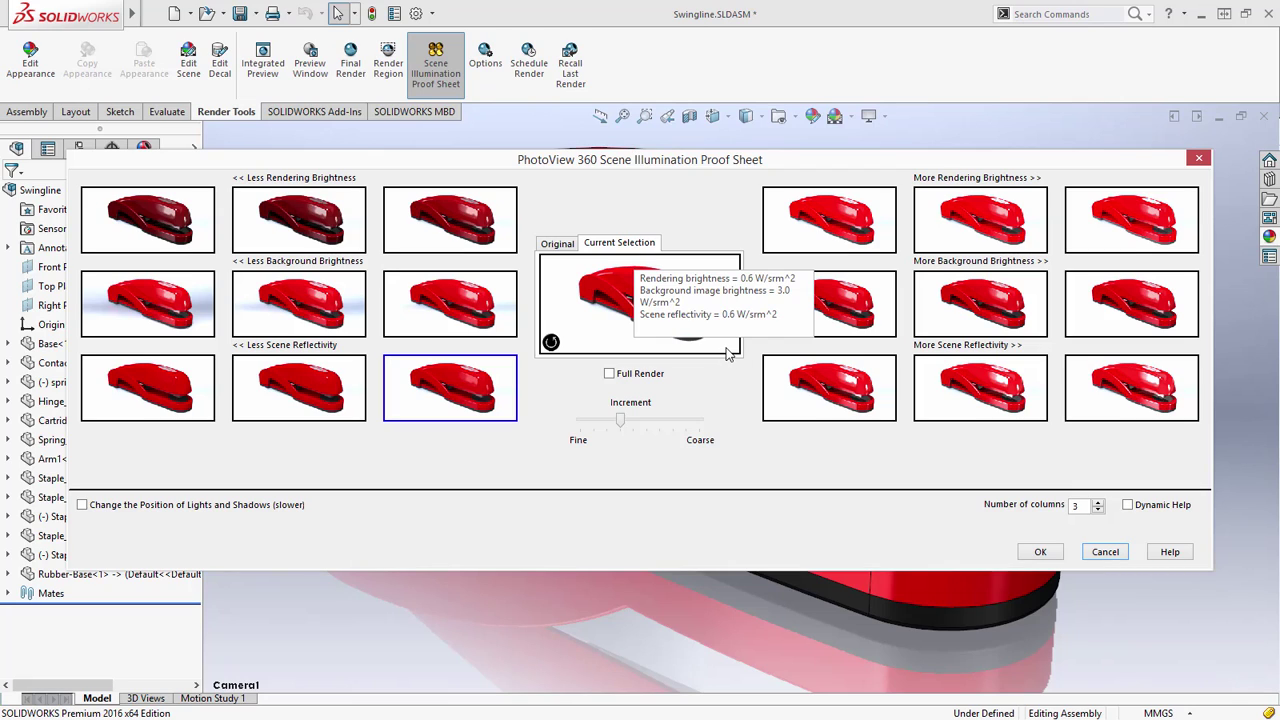
{"action": "left_click", "coordinate": [83, 505]}
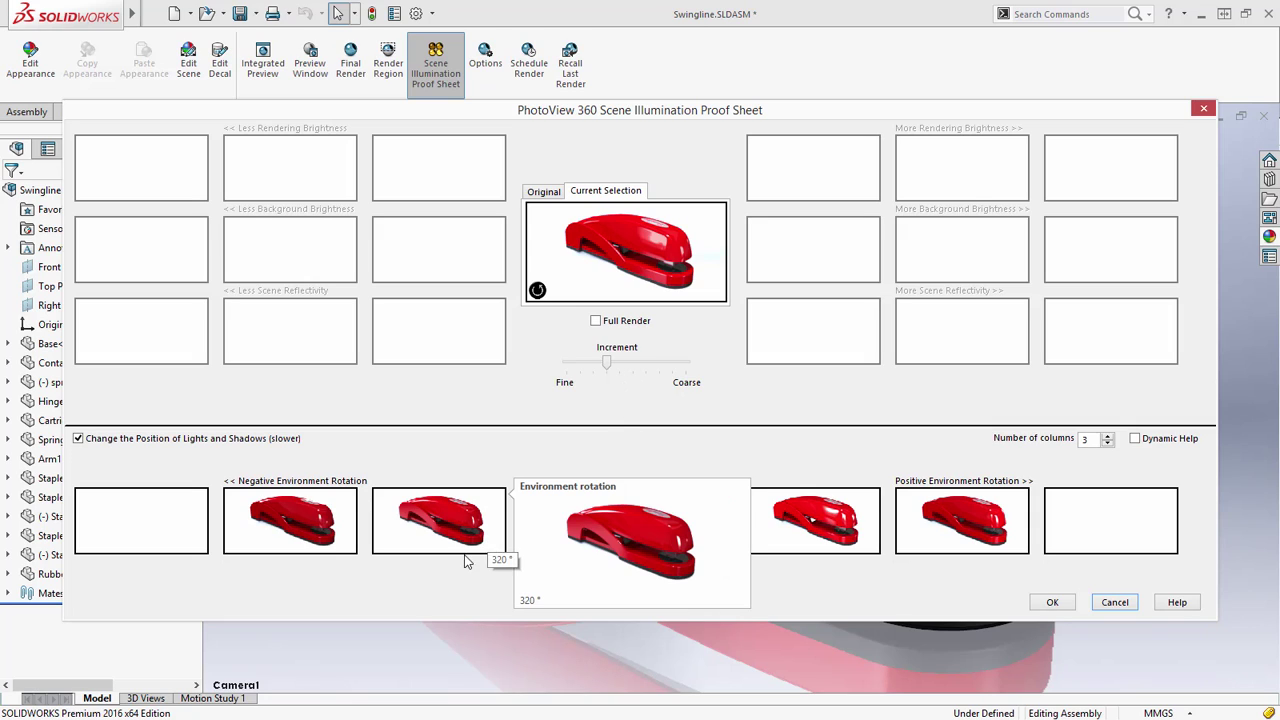
Step: Choose the 80° environment rotation variant, compare it with the original, and accept the proof sheet
{"action": "mouse_move", "coordinate": [335, 543]}
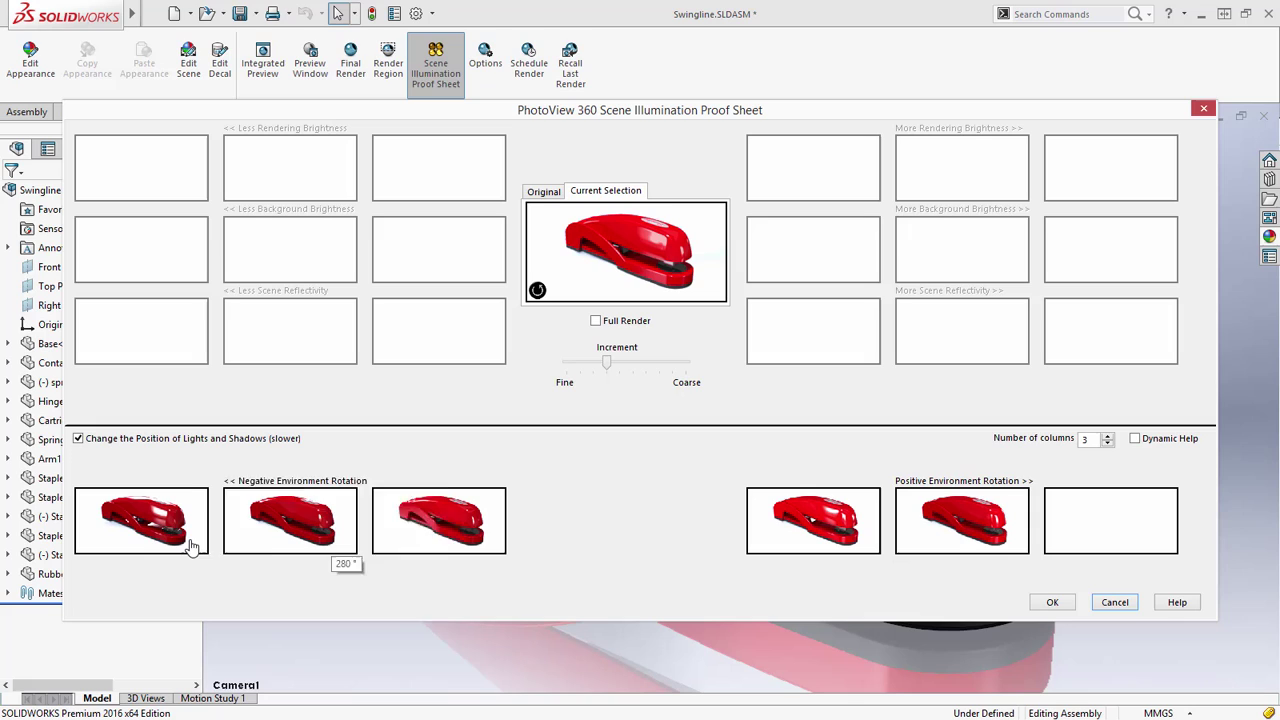
{"action": "mouse_move", "coordinate": [192, 546]}
{"action": "mouse_move", "coordinate": [770, 548]}
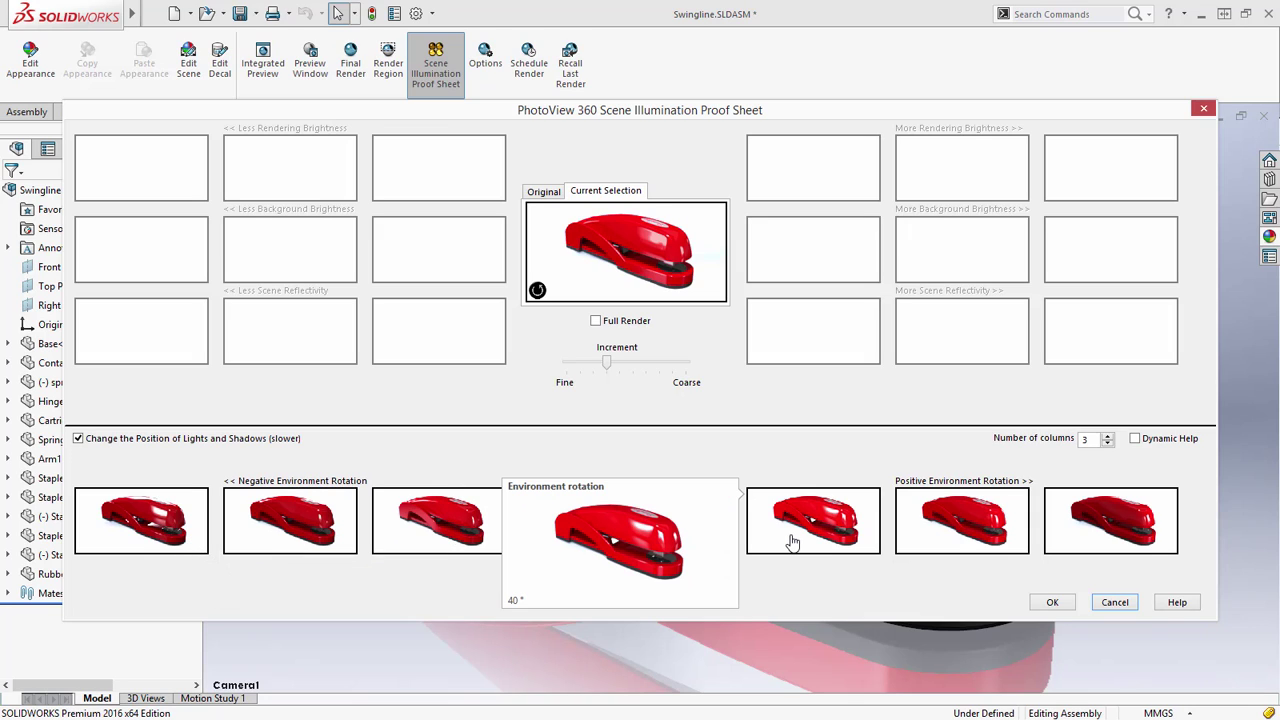
{"action": "left_click", "coordinate": [955, 545]}
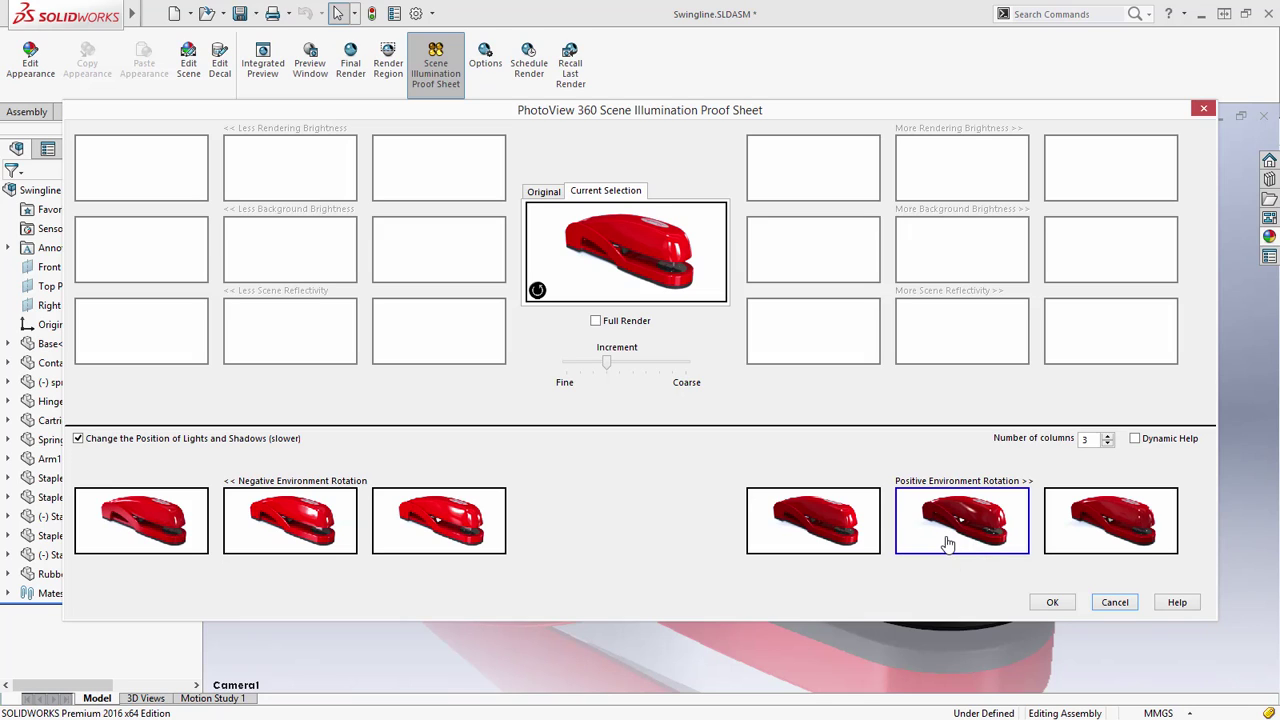
{"action": "left_click", "coordinate": [543, 192]}
{"action": "left_click", "coordinate": [592, 195]}
{"action": "left_click", "coordinate": [1052, 602]}
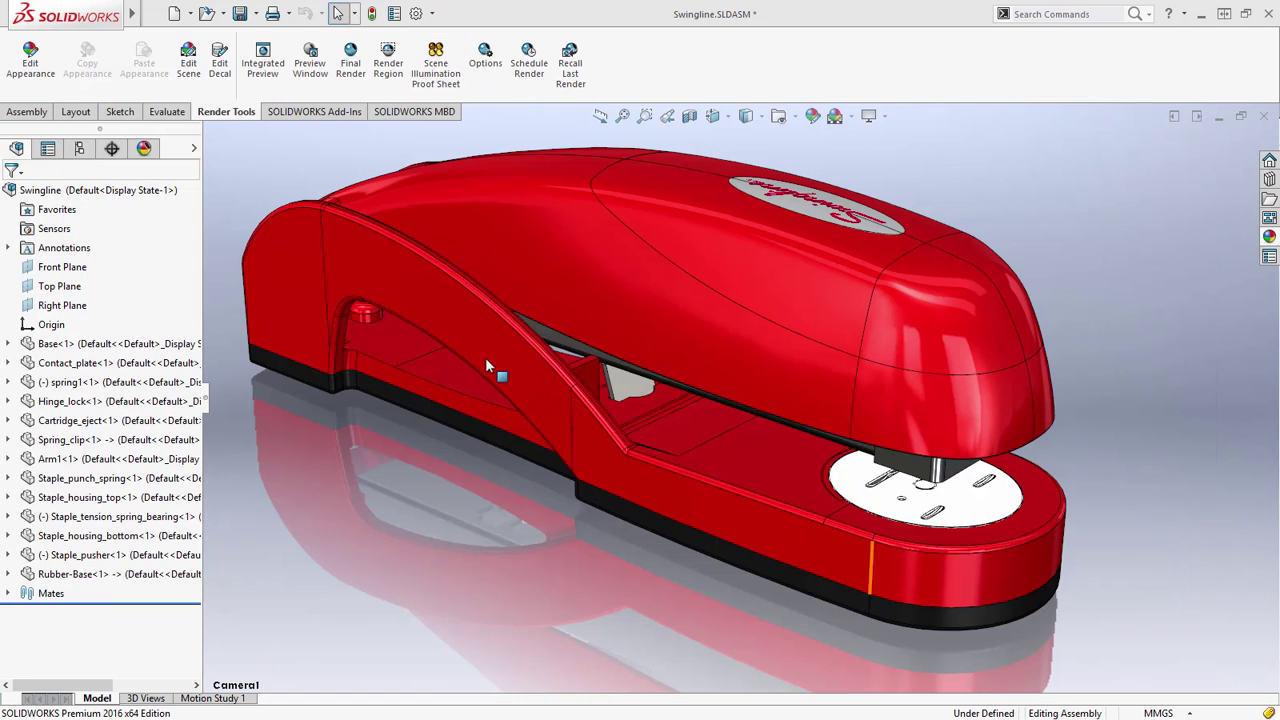
Step: Check the applied PhotoView 360 lighting values in Edit Scene, then close it
{"action": "left_click", "coordinate": [188, 62]}
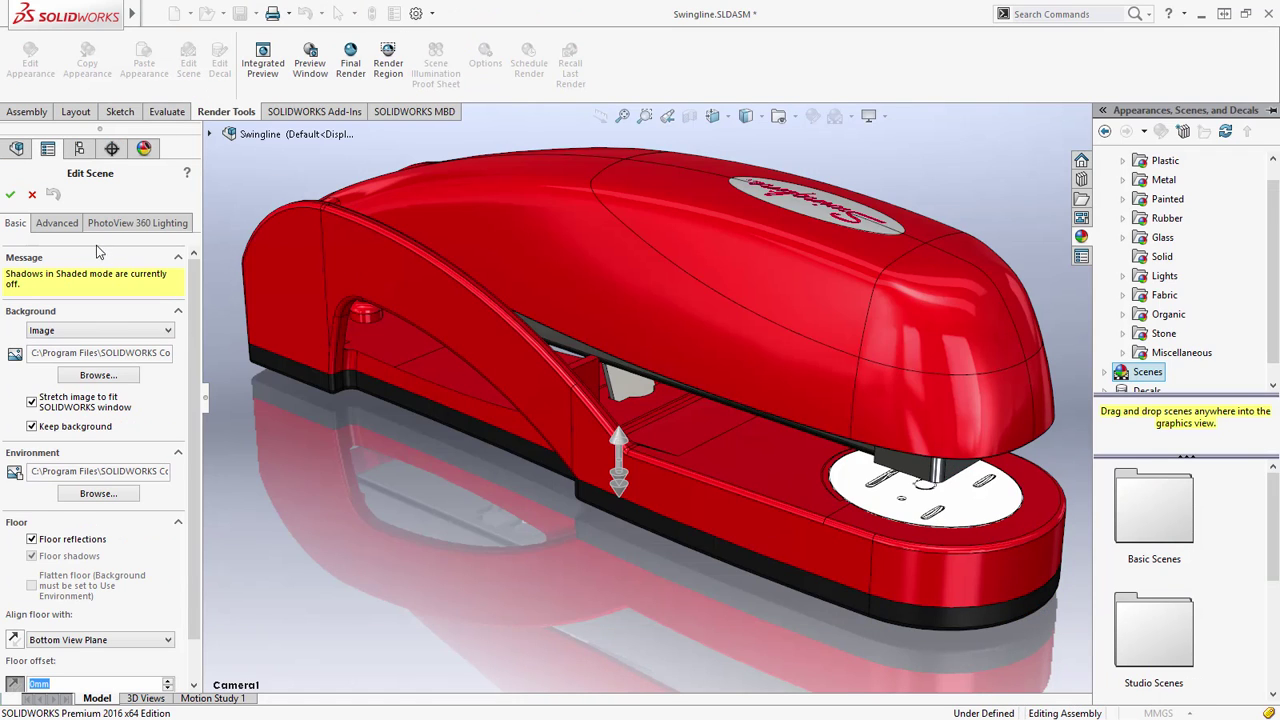
{"action": "left_click", "coordinate": [125, 224]}
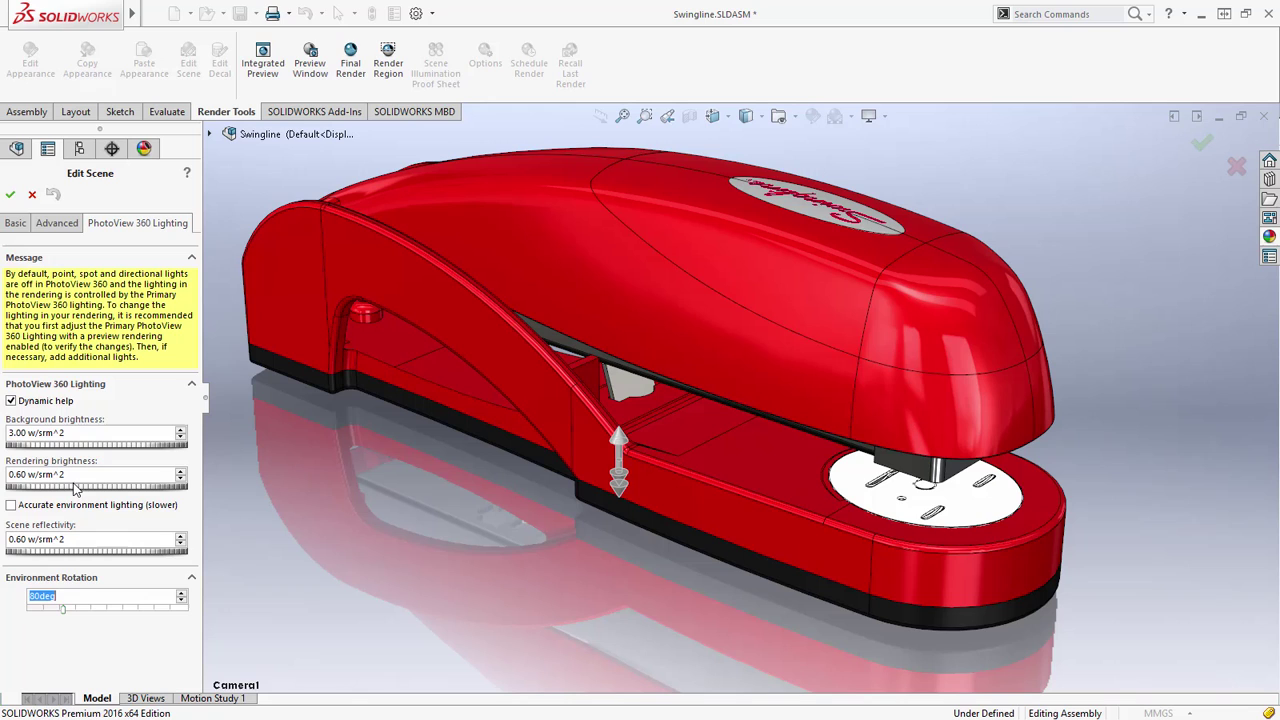
{"action": "left_click", "coordinate": [32, 194]}
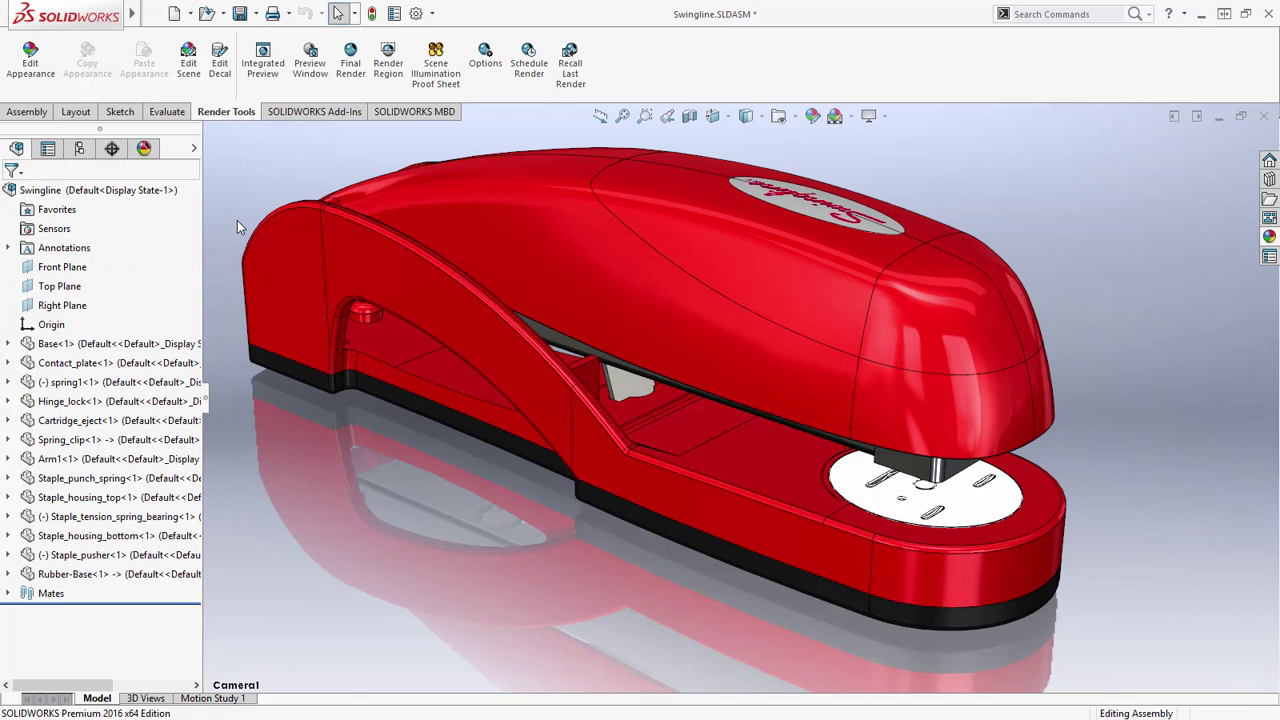
Step: Switch to Governor.sldasm and calculate its Motion Study 1 animation
{"action": "key", "text": "ctrl+Tab"}
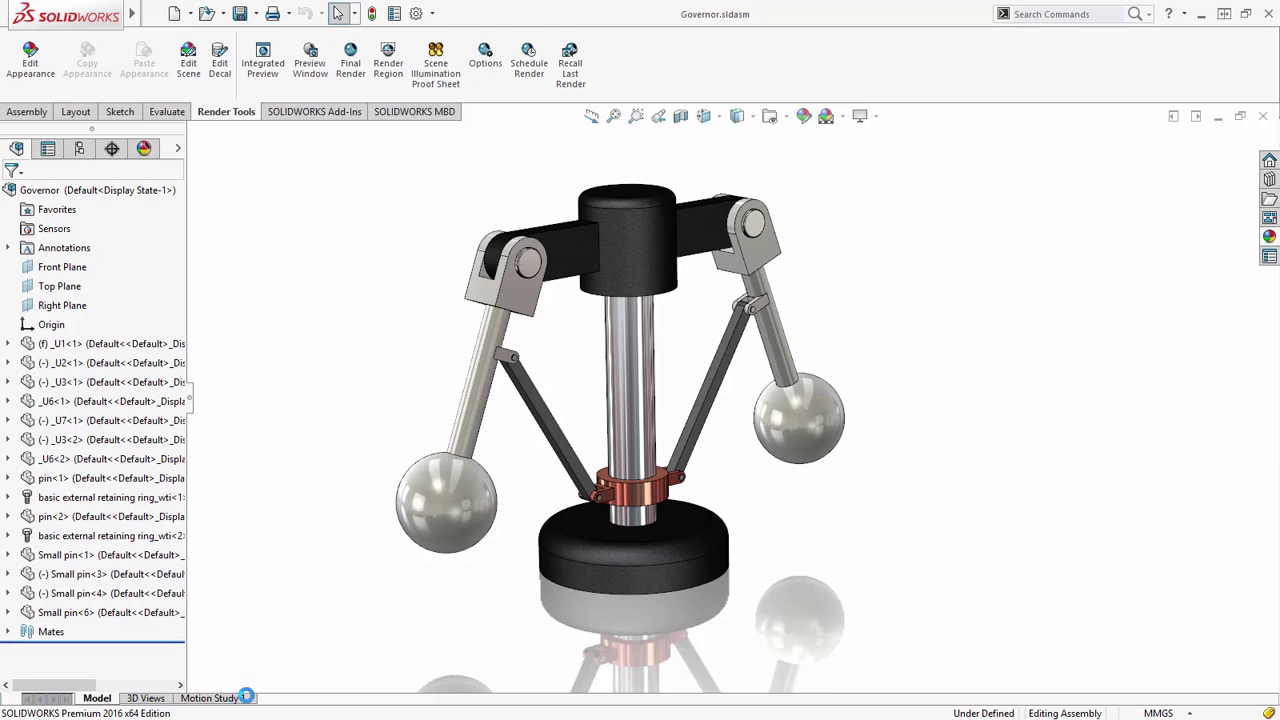
{"action": "left_click", "coordinate": [244, 698]}
{"action": "left_click", "coordinate": [112, 619]}
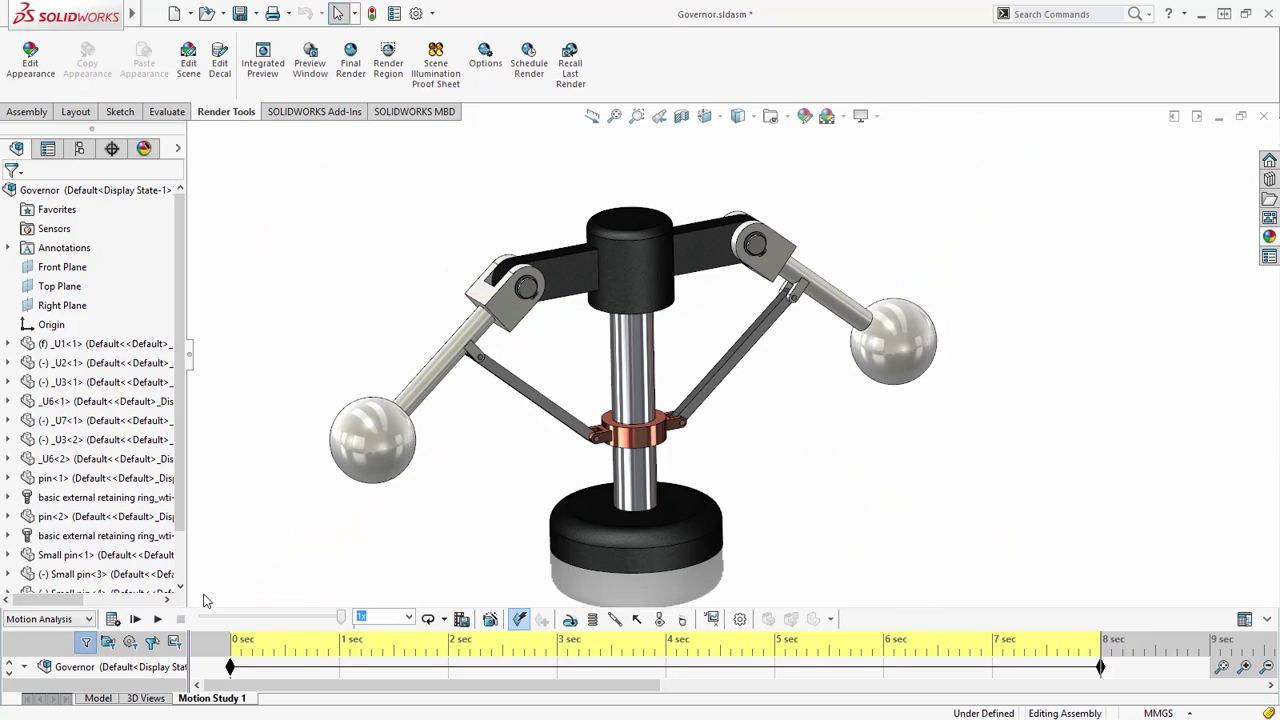
{"action": "left_click", "coordinate": [461, 619]}
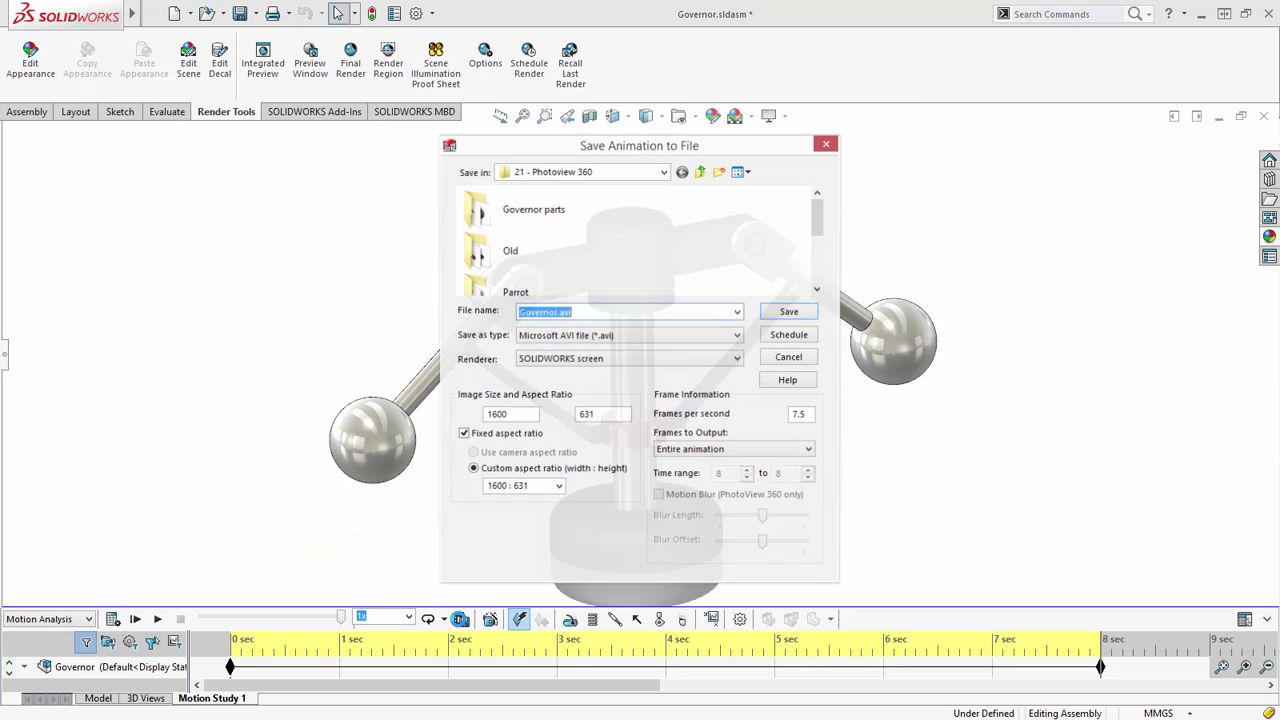
{"action": "left_click", "coordinate": [643, 362]}
{"action": "left_click", "coordinate": [646, 378]}
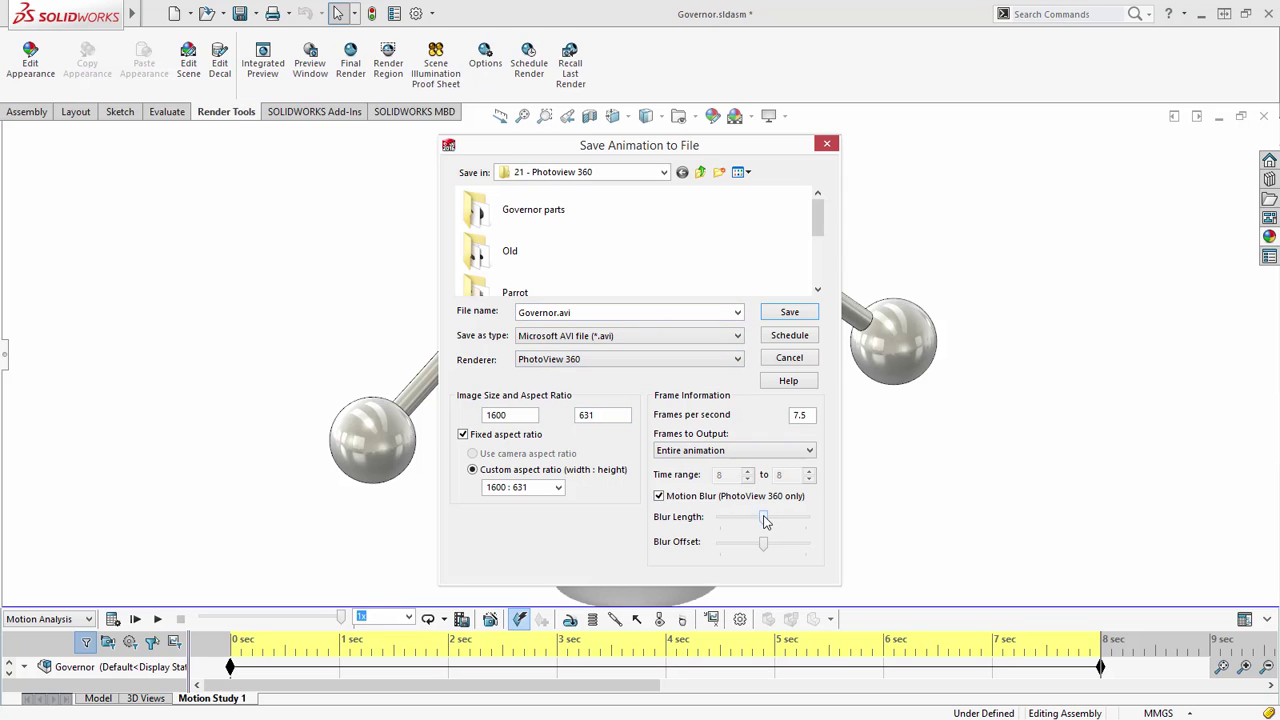
{"action": "left_click_drag", "start_coordinate": [763, 517], "coordinate": [761, 548]}
{"action": "left_click", "coordinate": [789, 360]}
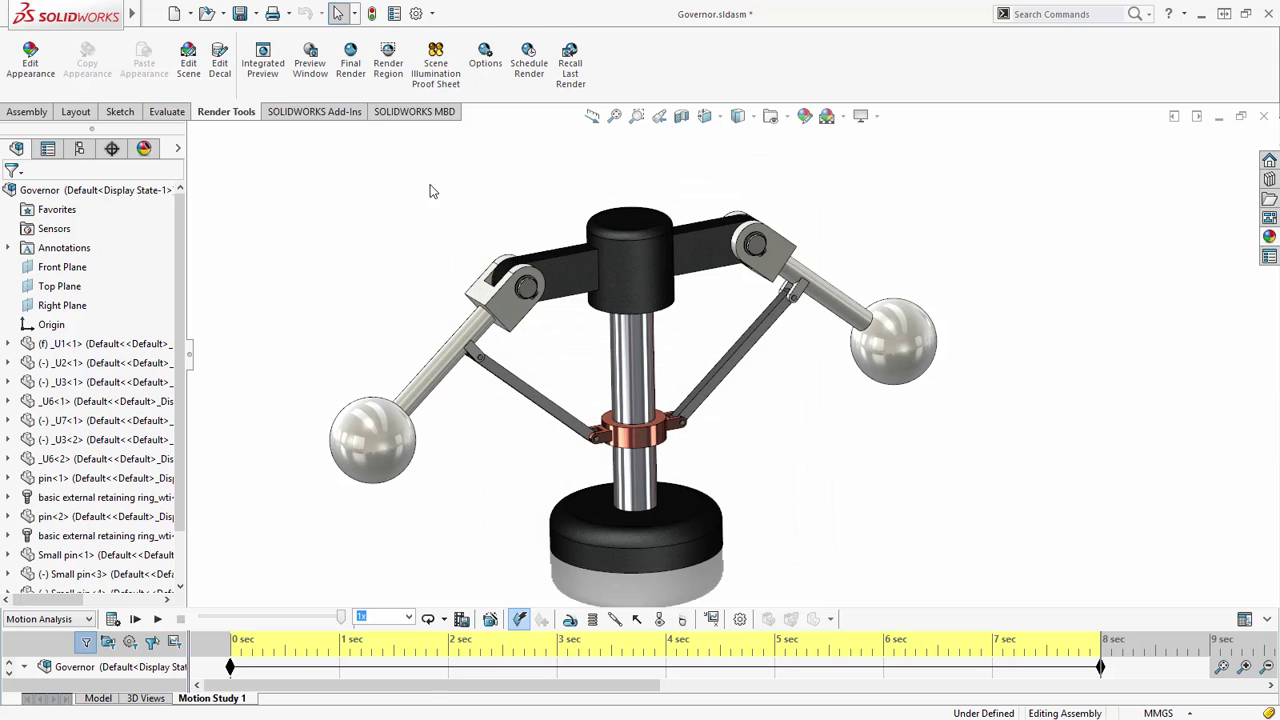
{"action": "left_click", "coordinate": [207, 14]}
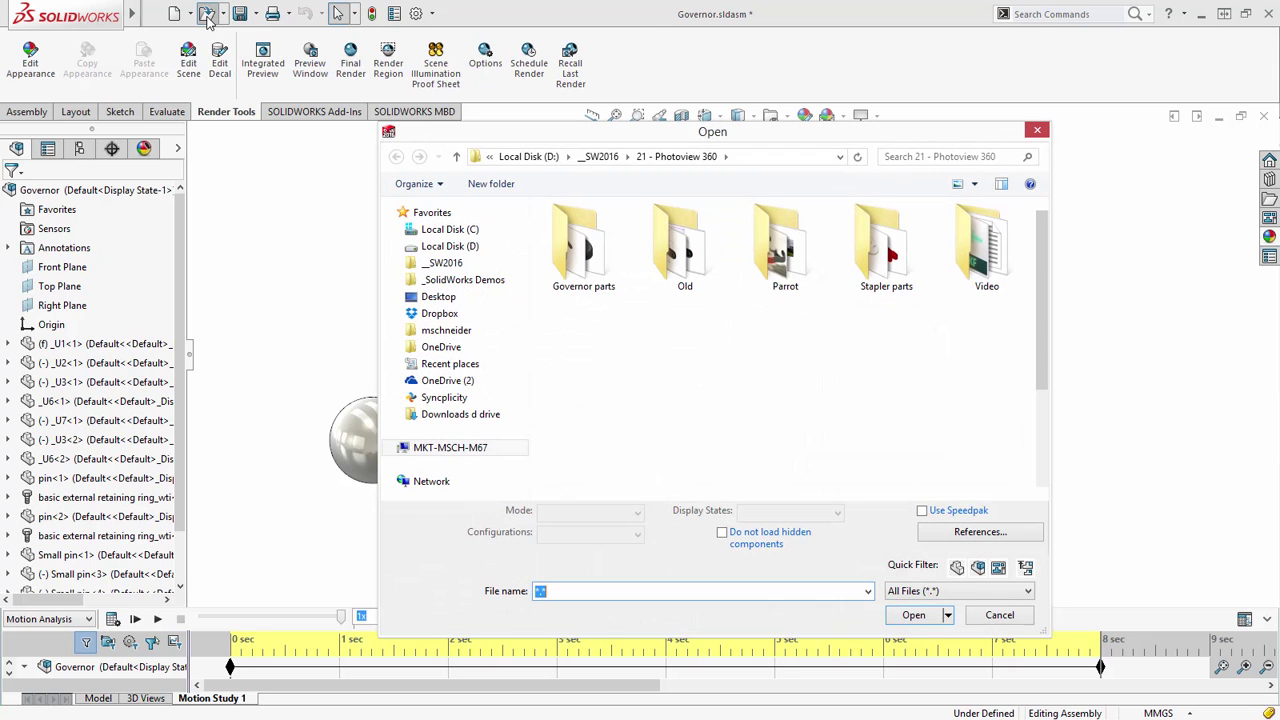
{"action": "right_click", "coordinate": [584, 346]}
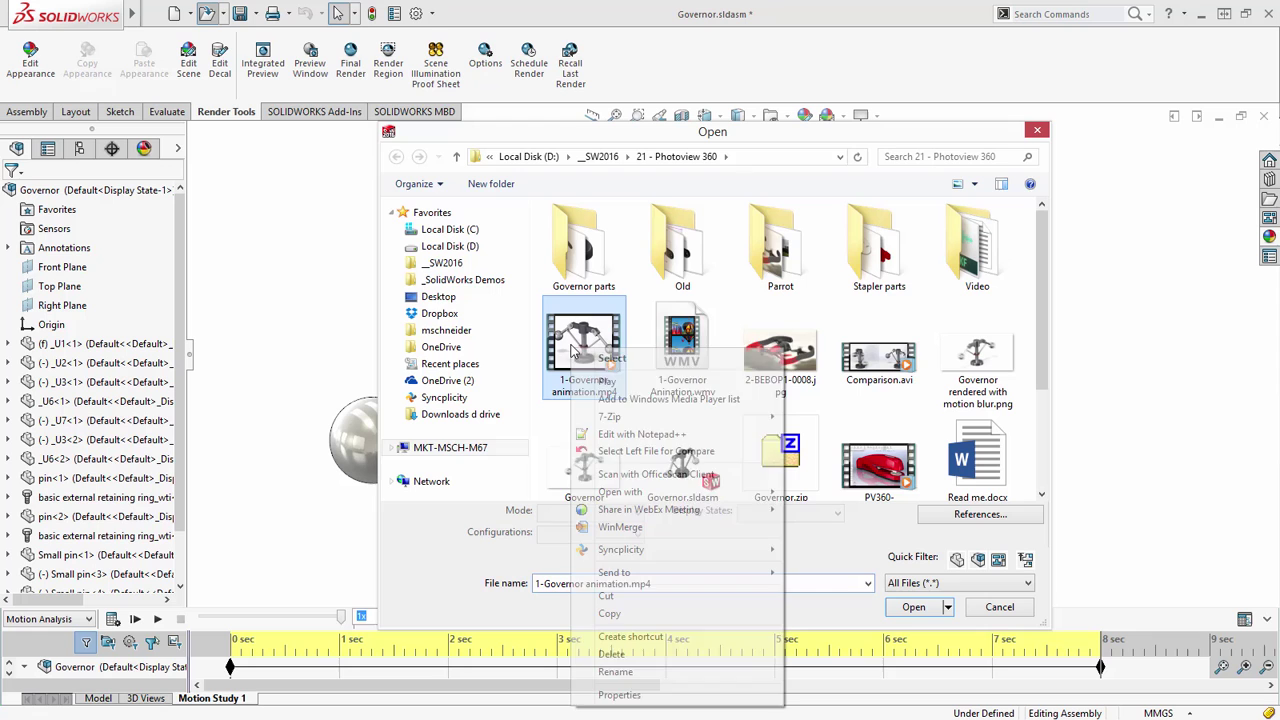
{"action": "left_click", "coordinate": [612, 382]}
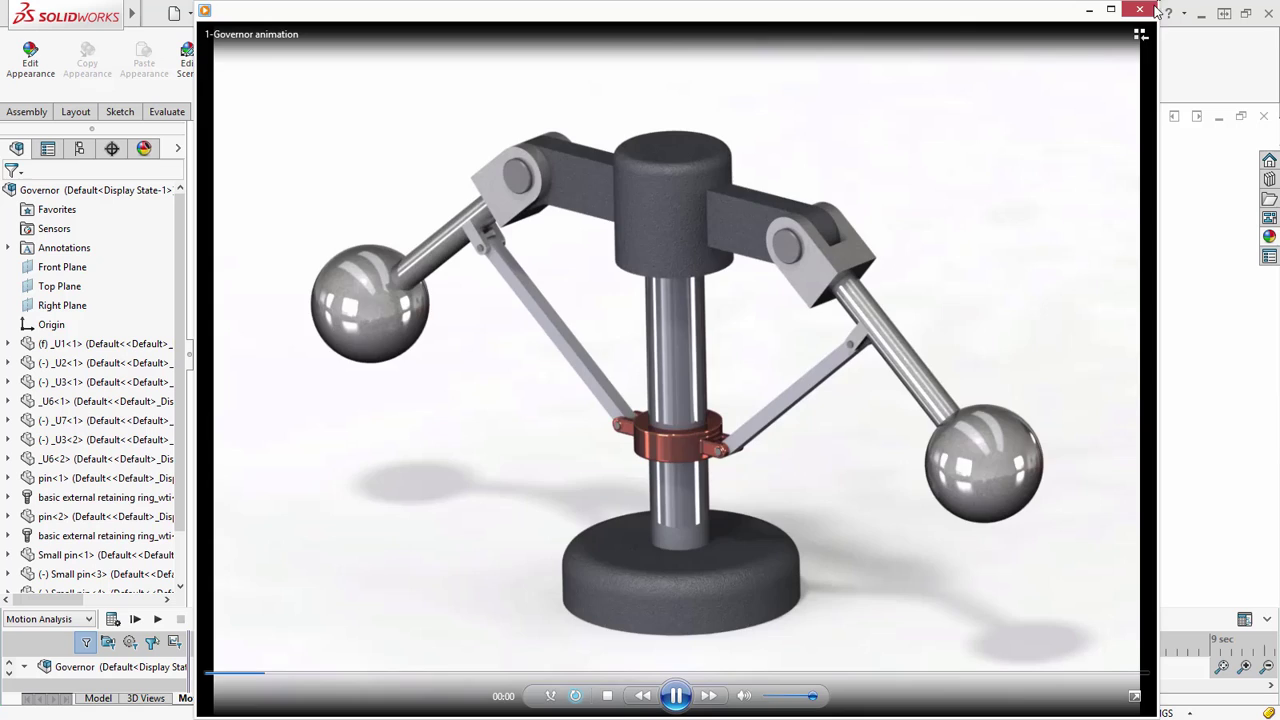
{"action": "left_click", "coordinate": [1152, 9]}
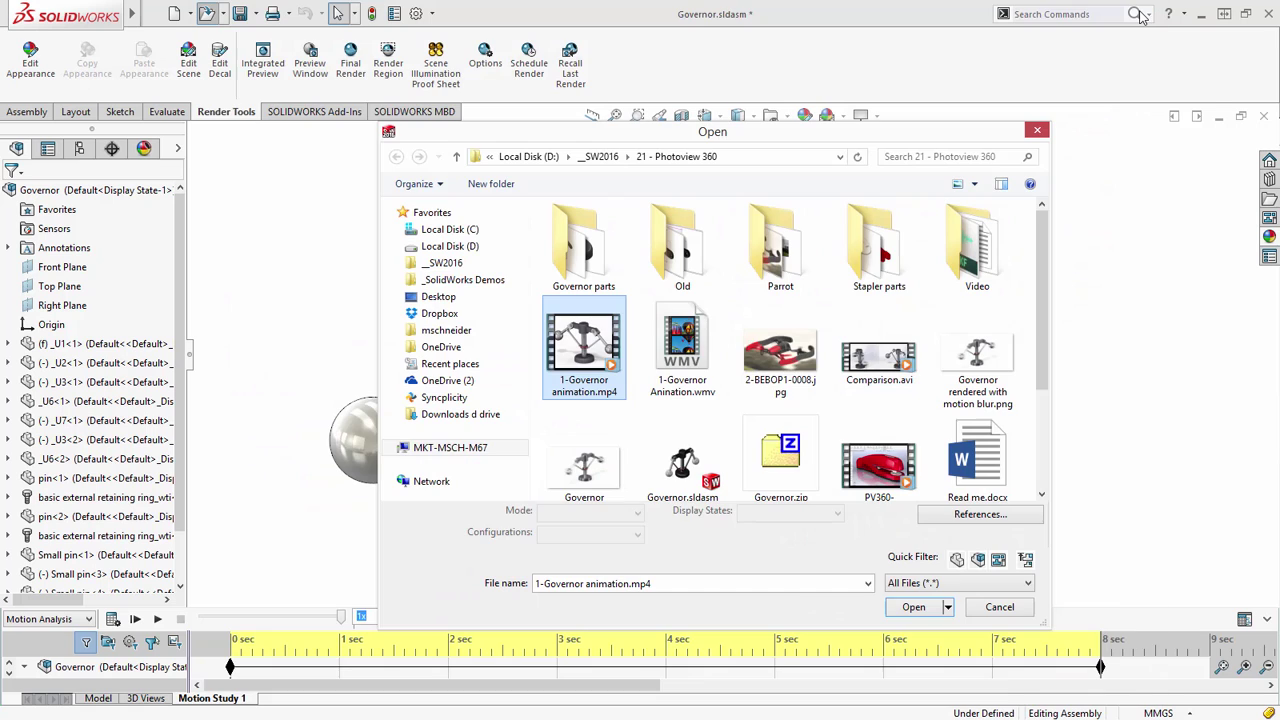
{"action": "left_click", "coordinate": [999, 606]}
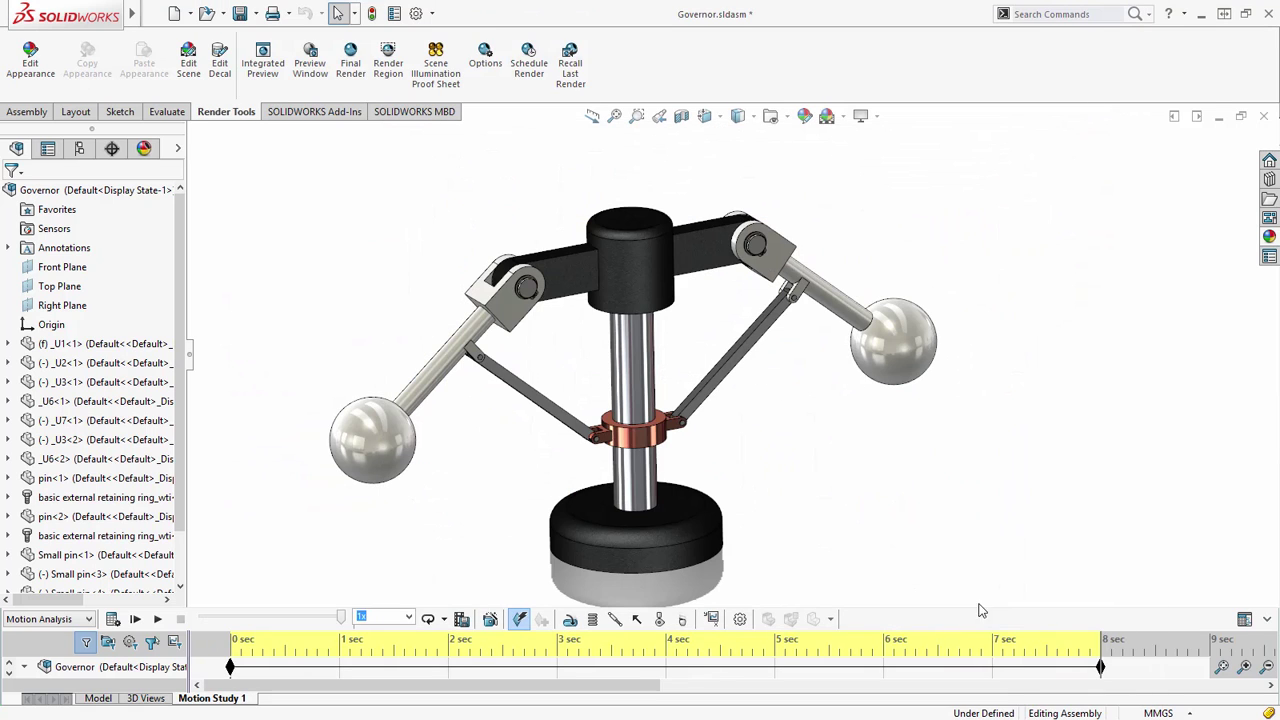
Step: Pose the governor at 5 seconds and start a final render with motion blur, blur length 15
{"action": "left_click", "coordinate": [797, 648]}
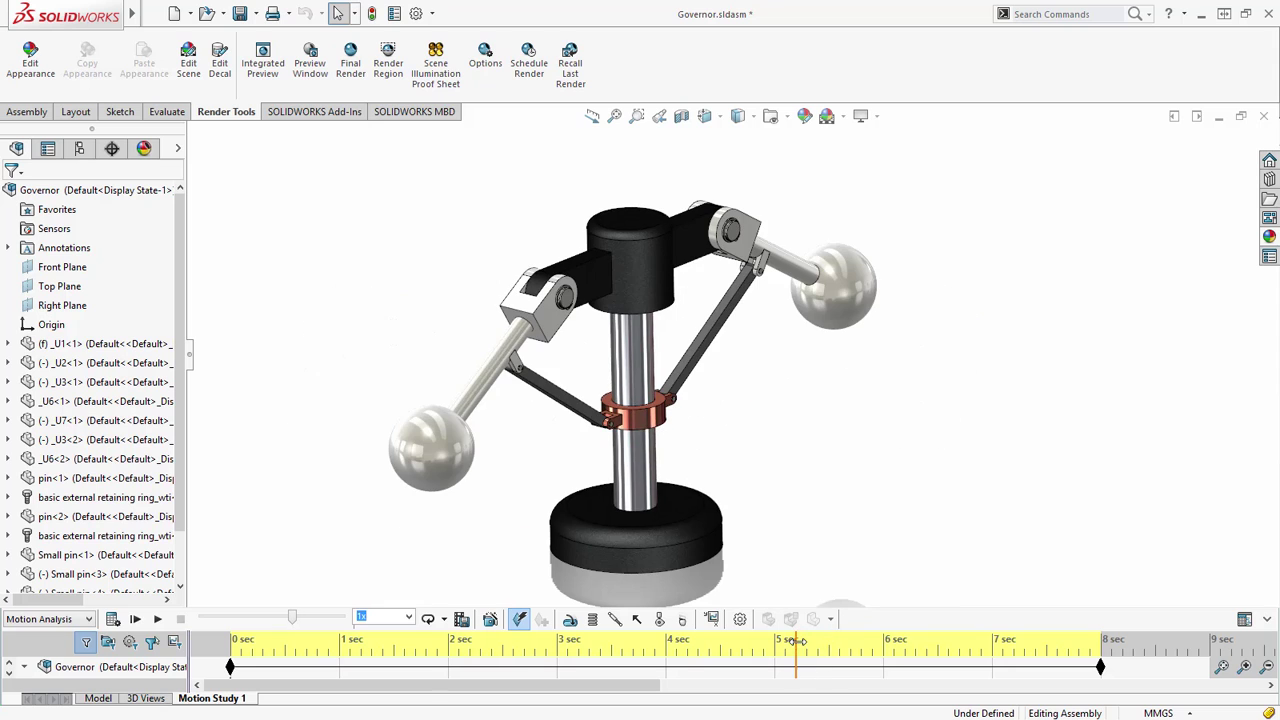
{"action": "left_click", "coordinate": [352, 72]}
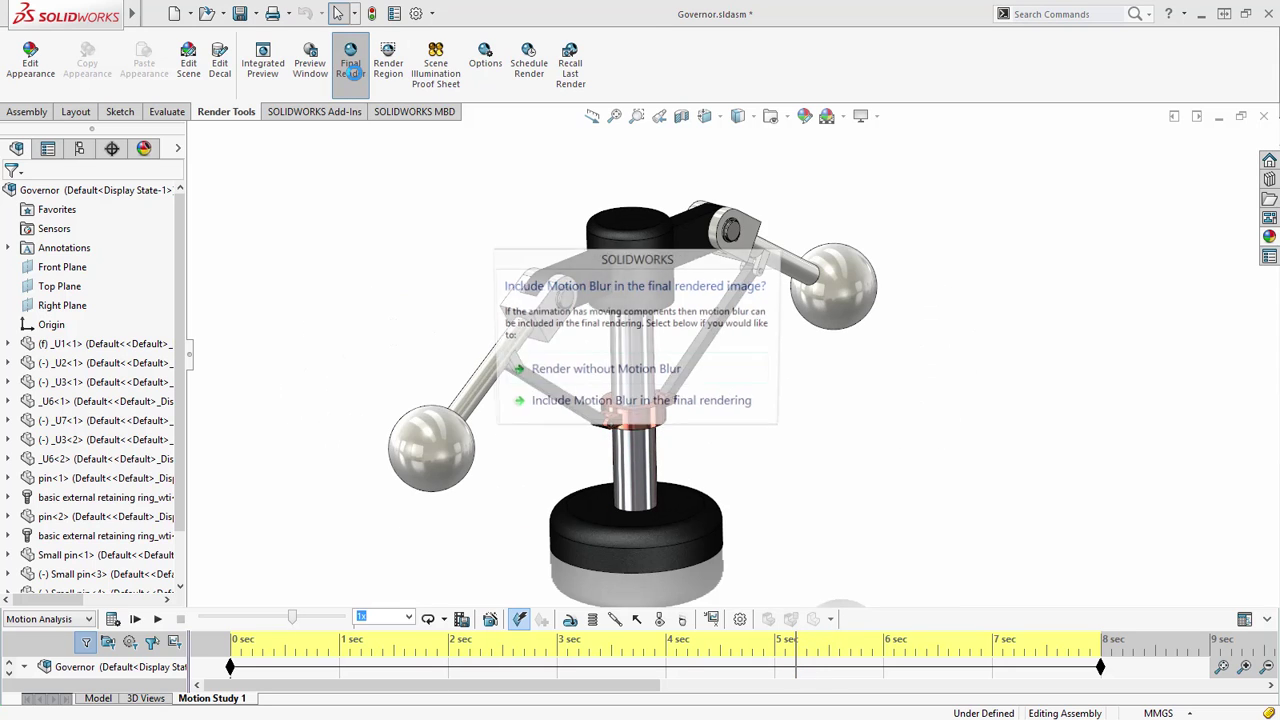
{"action": "left_click", "coordinate": [624, 405]}
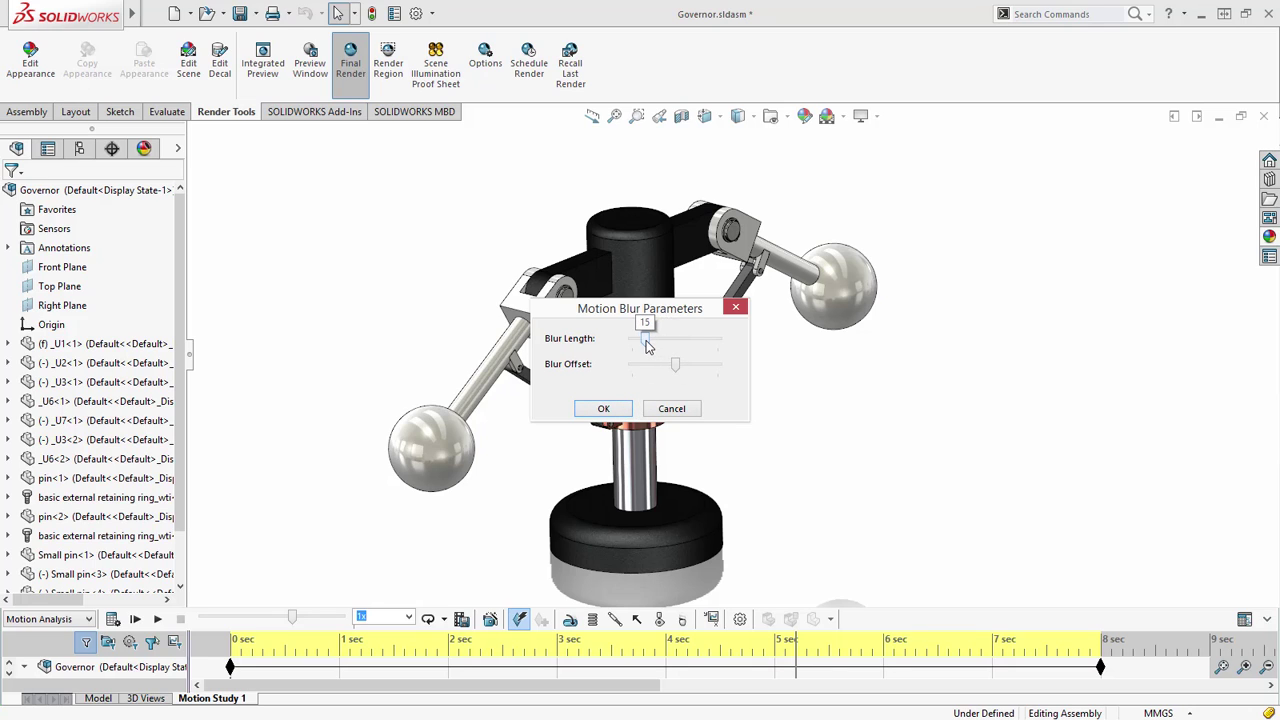
{"action": "left_click", "coordinate": [613, 410]}
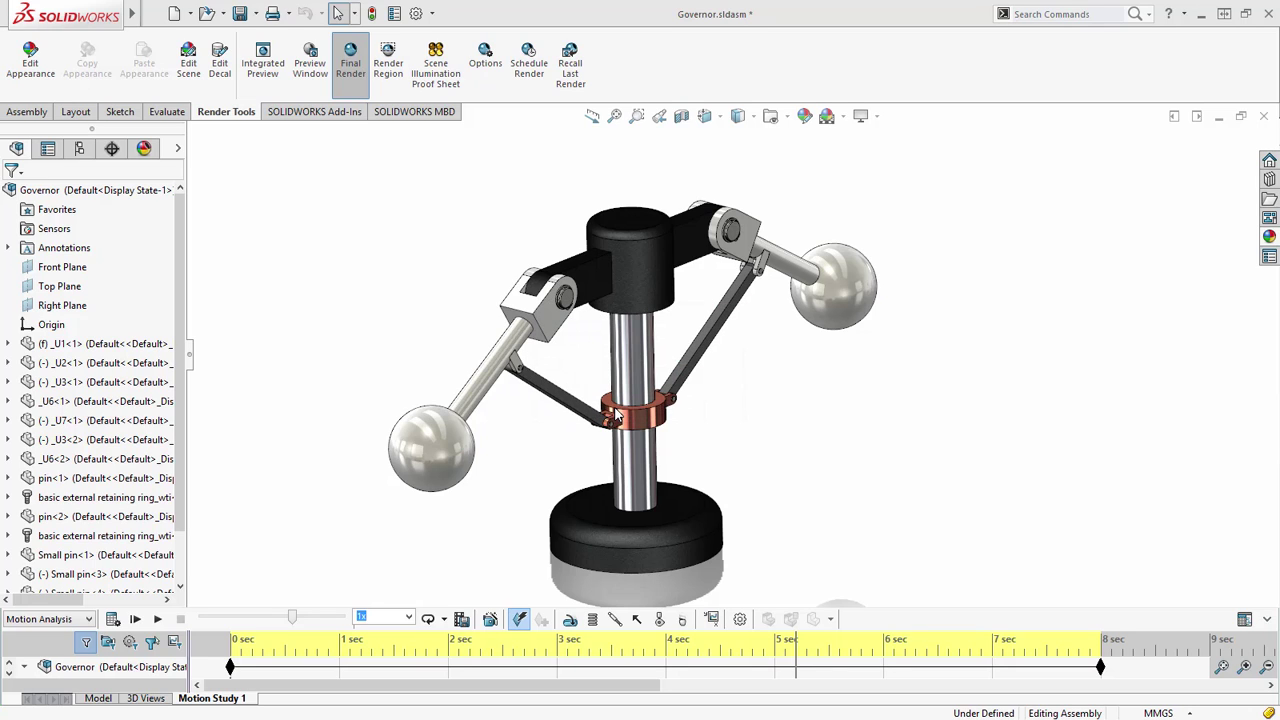